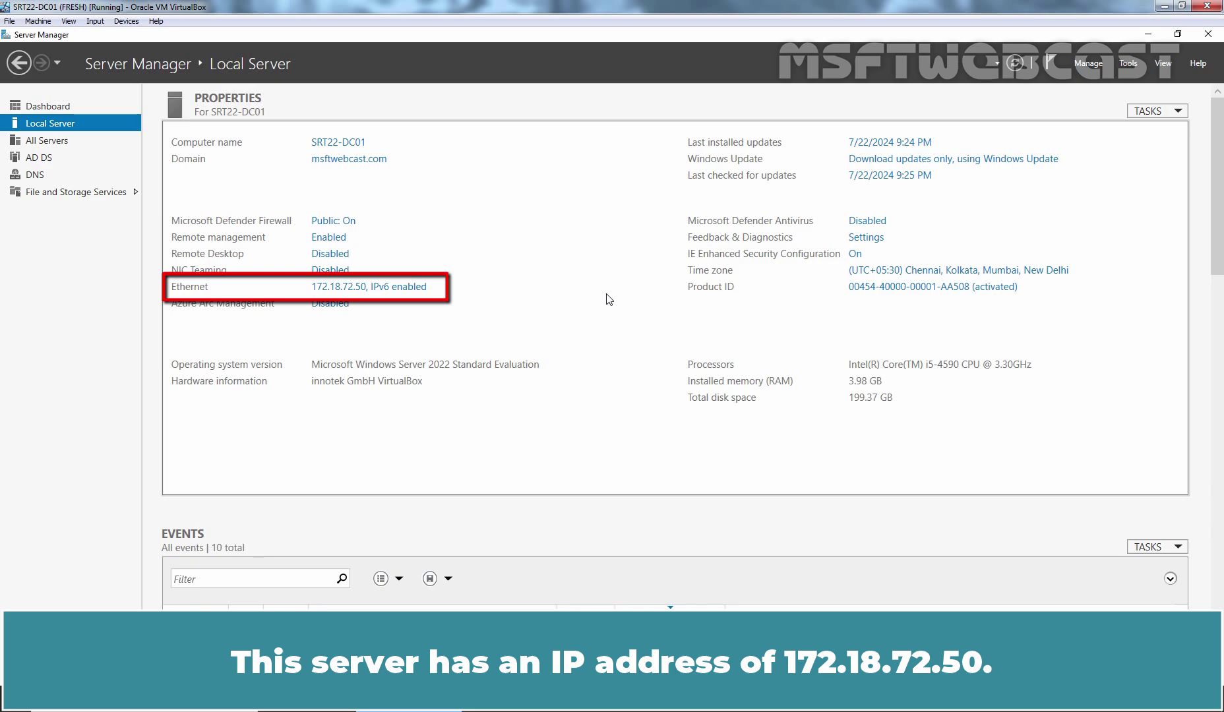
Launch DNS Manager (dnsmgmt.msc) and display the msftwebcast.in zone's SOA, NS and host records
key("super+r")
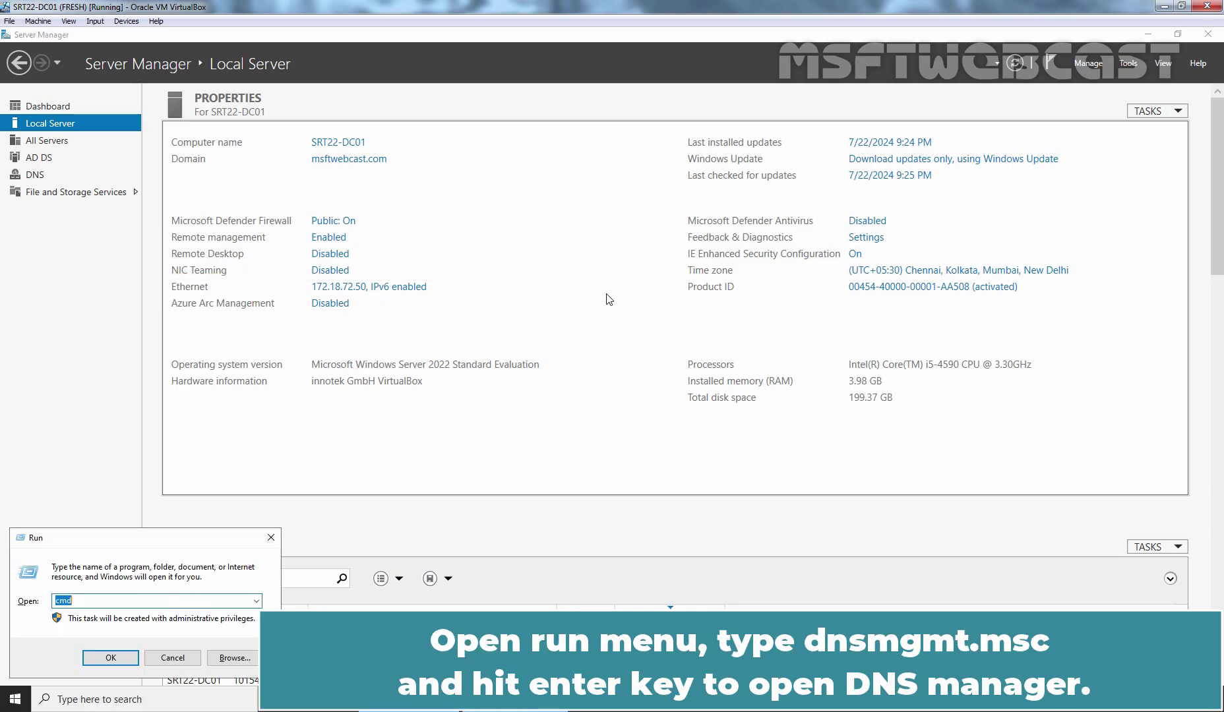
type("dnsmgmt.msc")
key("Return")
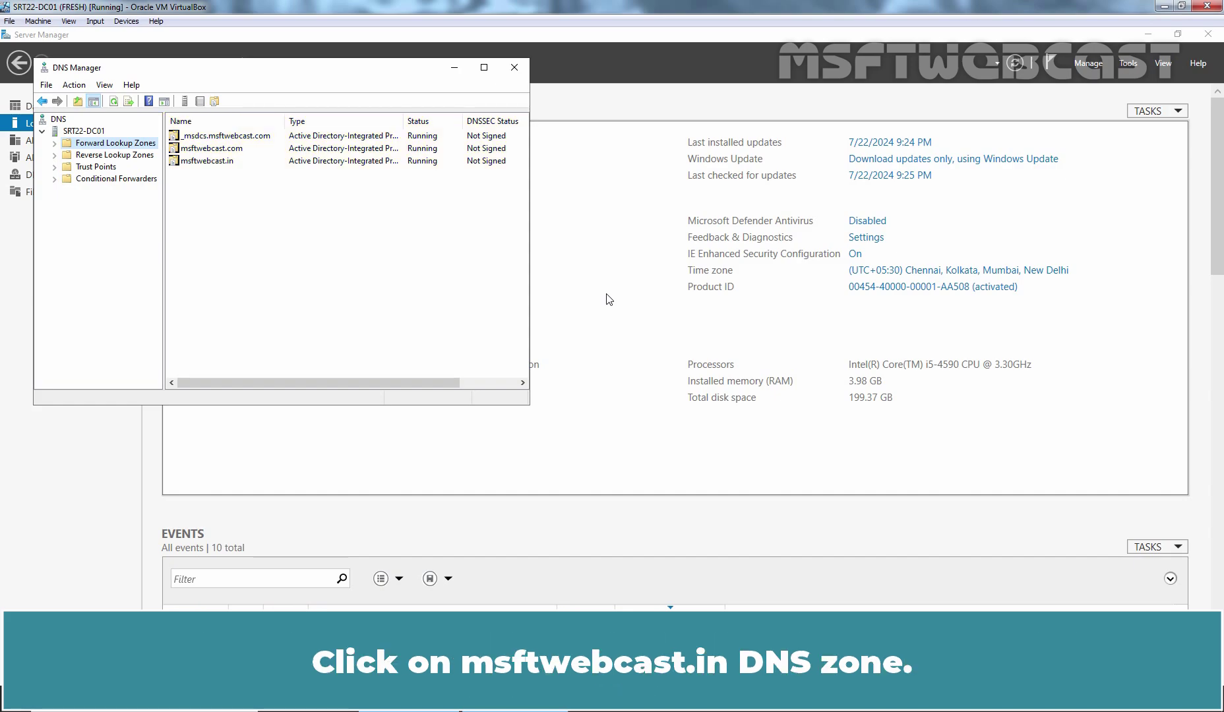
double_click(116, 143)
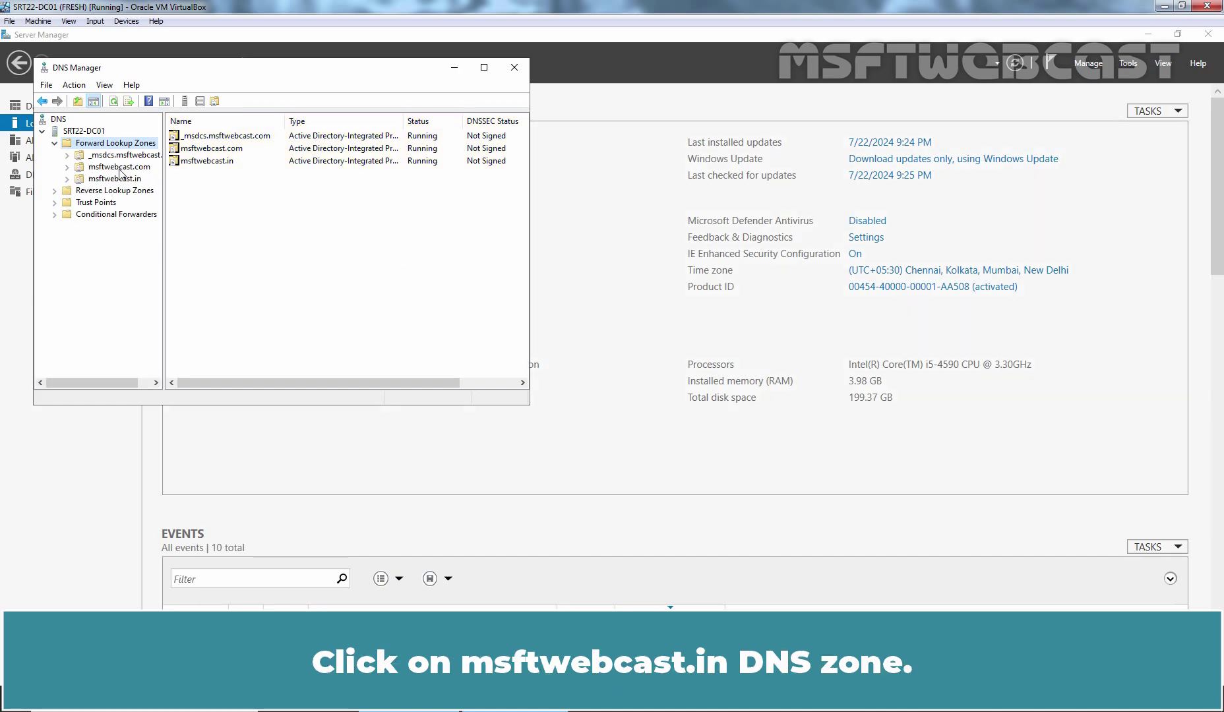
left_click(116, 178)
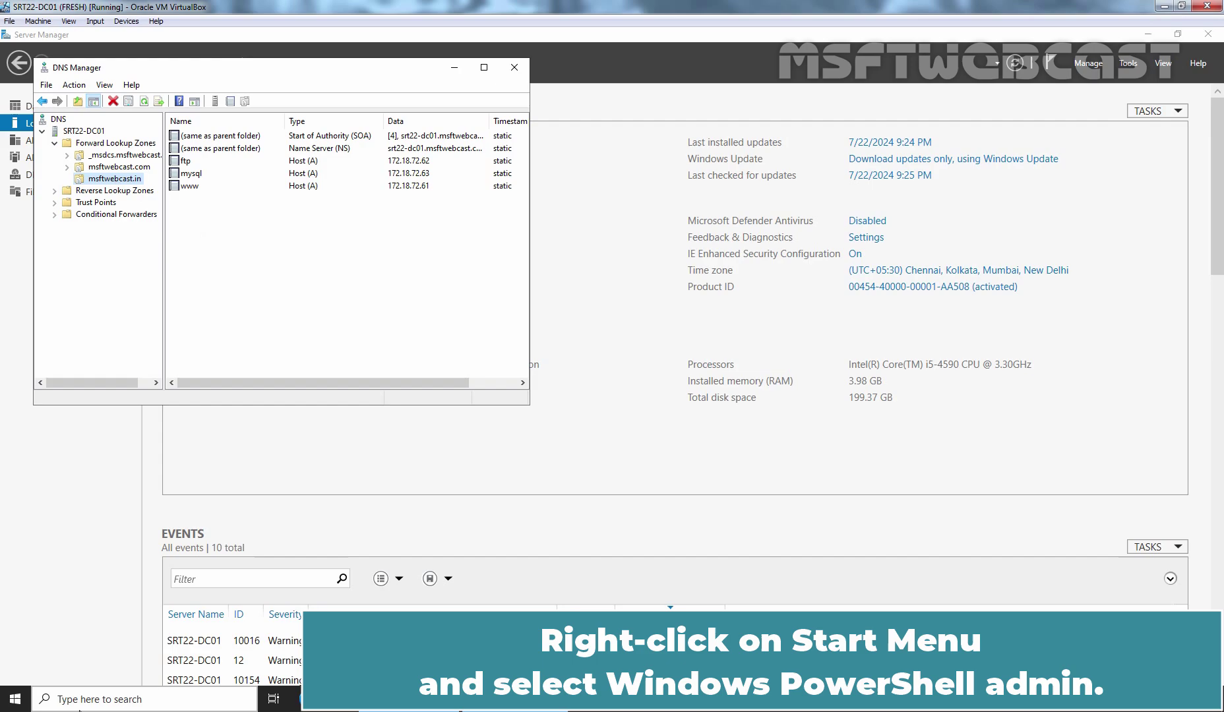
Run Get-DnsServerZone in an administrator PowerShell to list all eight DNS zones
right_click(16, 699)
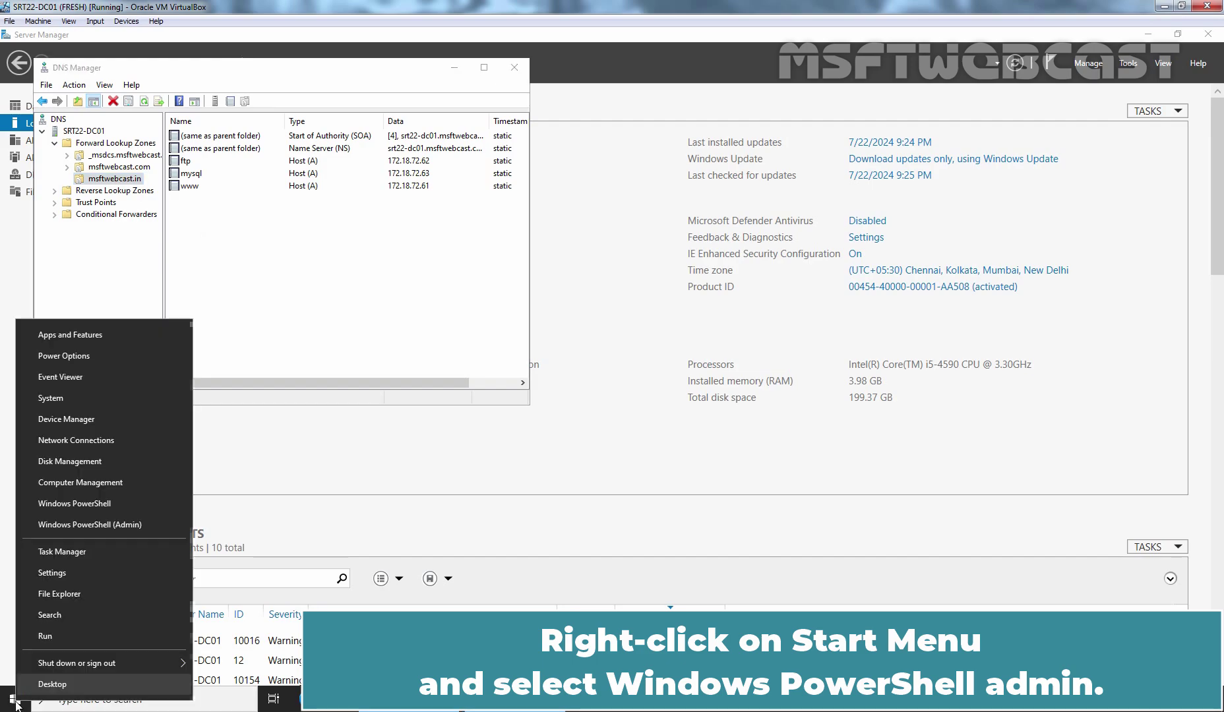
left_click(149, 521)
type("get")
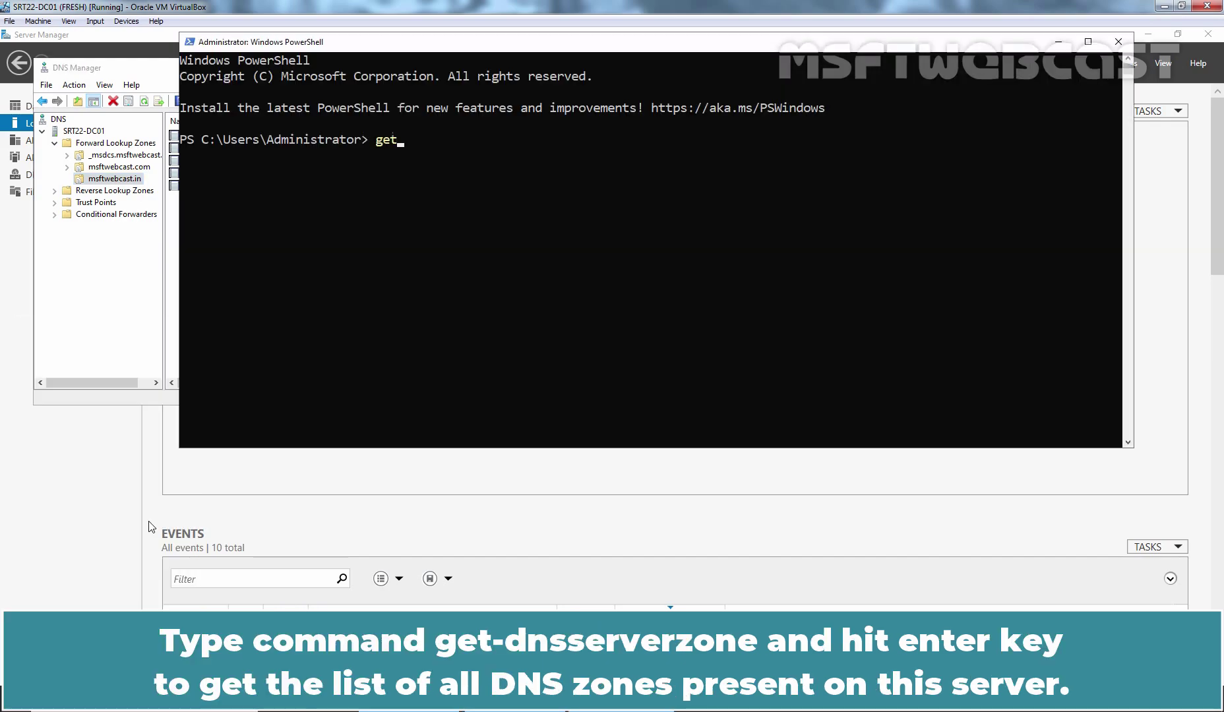
type("-dnsserverzo")
key("Tab")
key("Return")
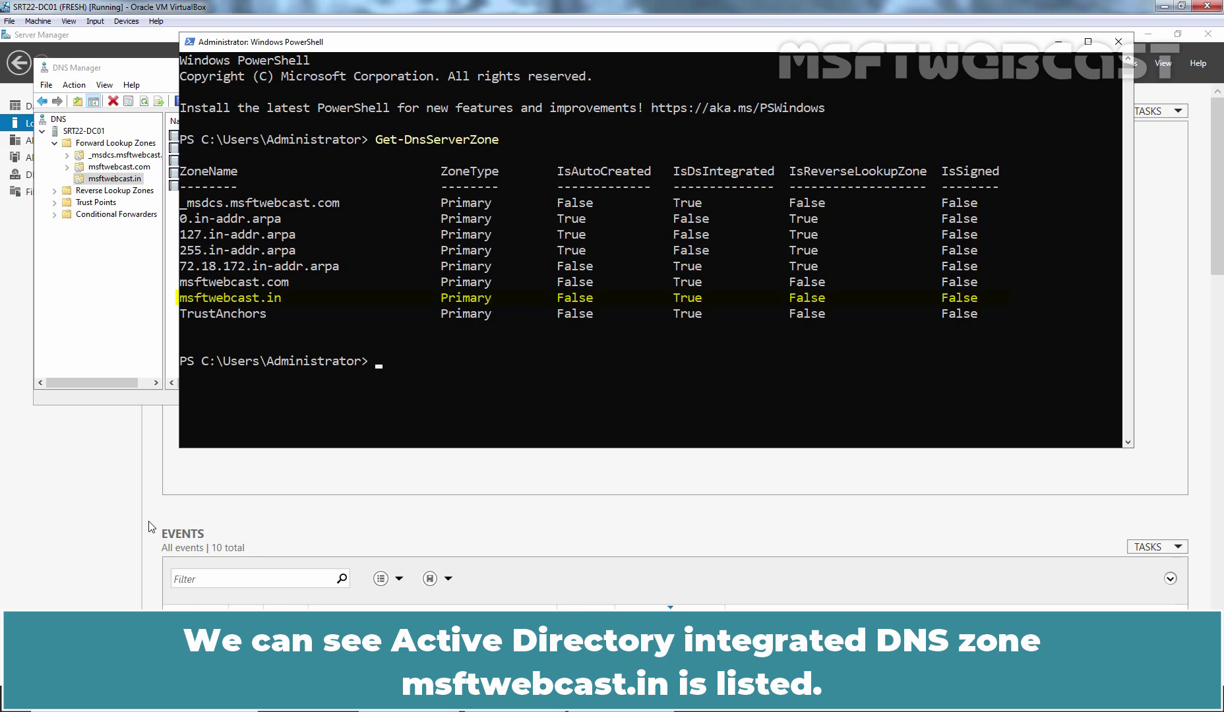
Run Export-DnsServerZone to back up msftwebcast.in to msftwebcast.in.bak
type("expor")
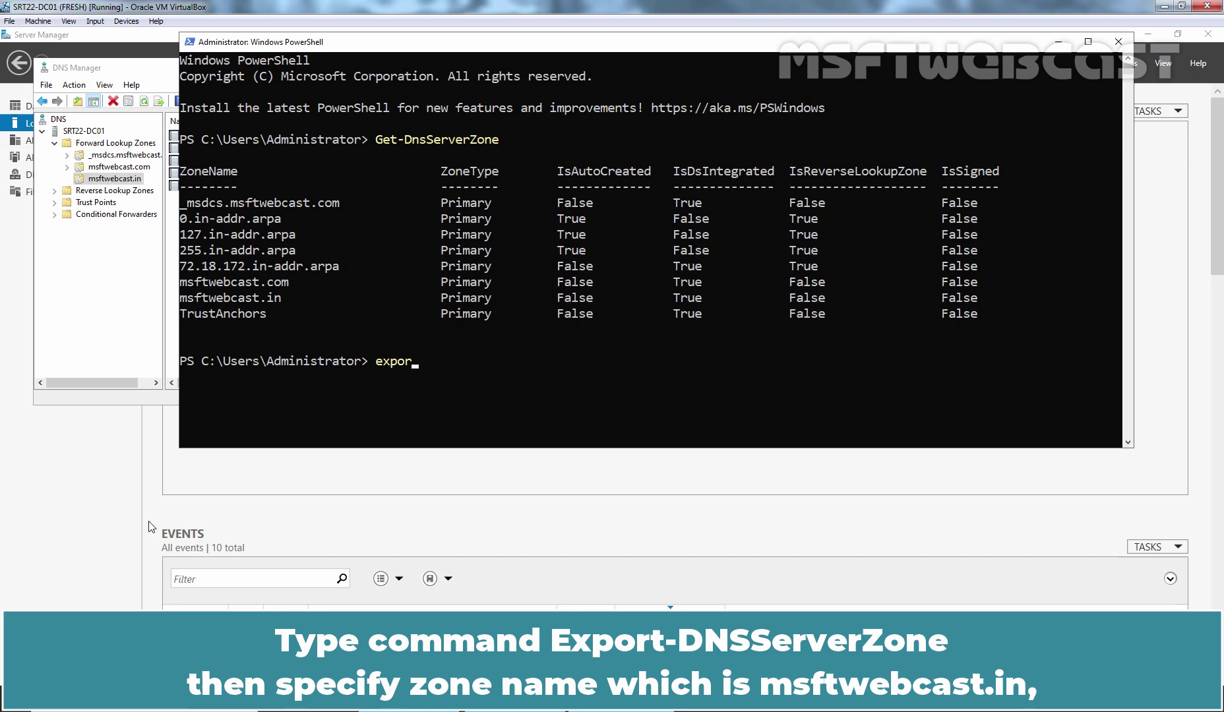
type("t-dnsserverzo")
key("Tab")
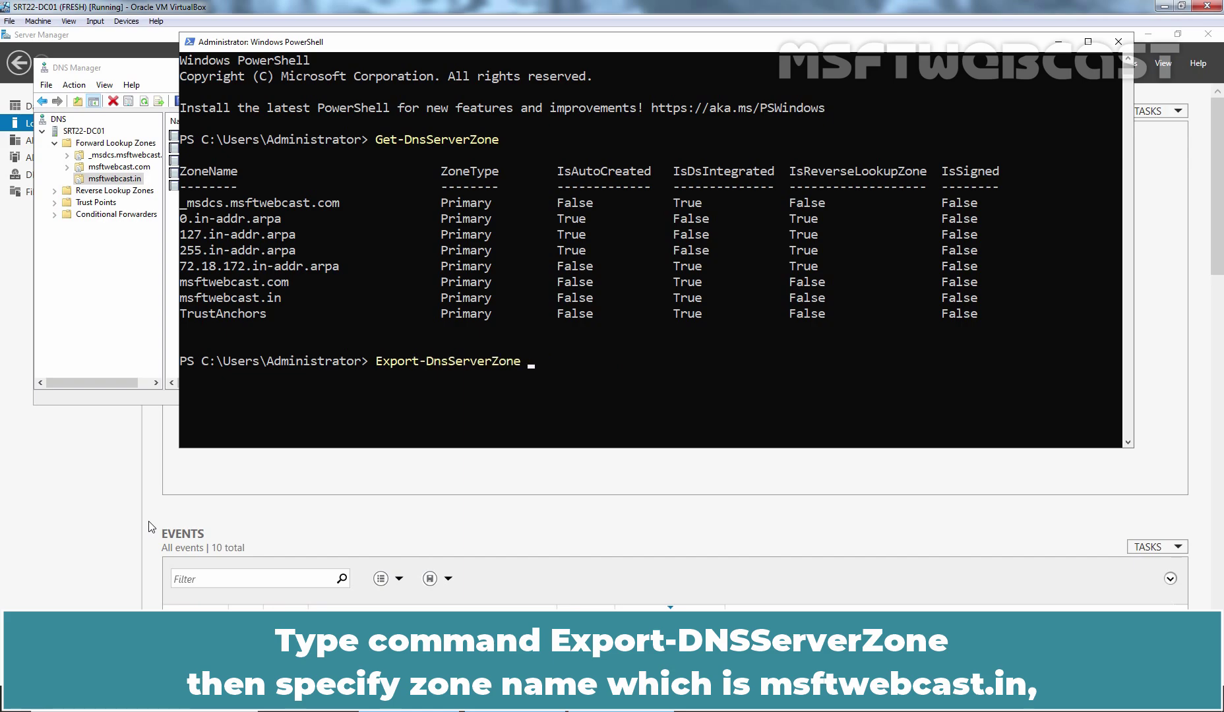
type("msftwebcast.in ")
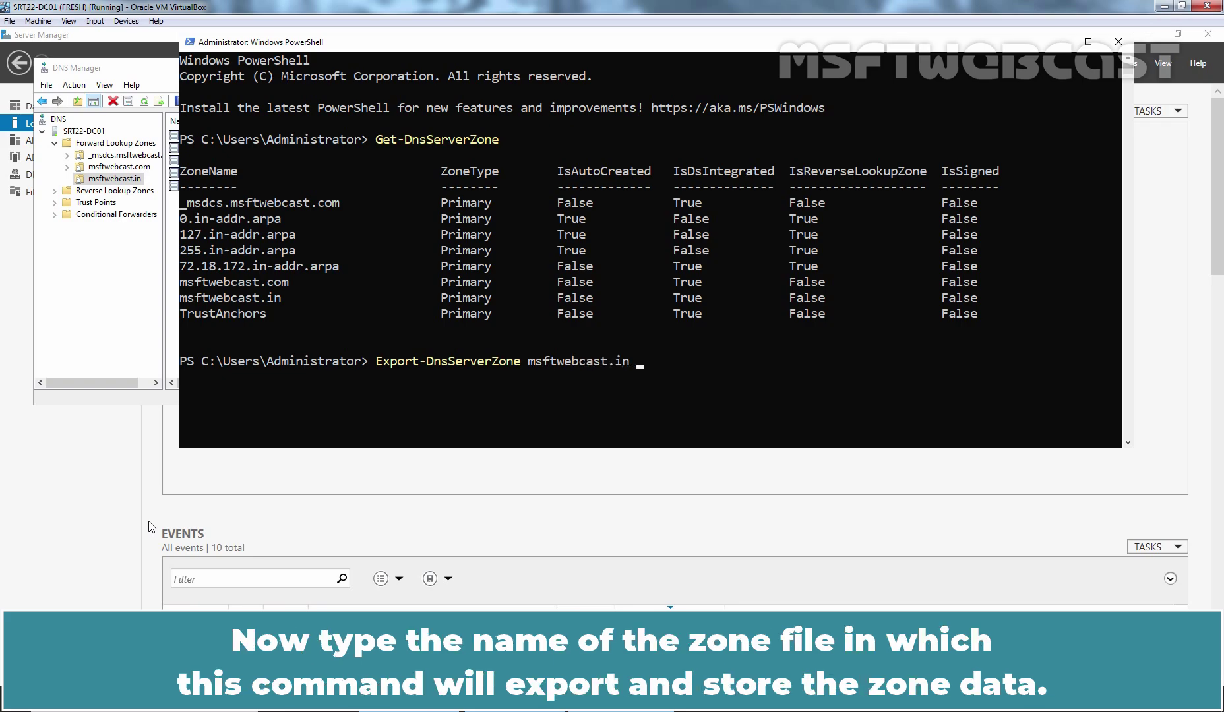
type("msftwebca")
type("st.in.bak")
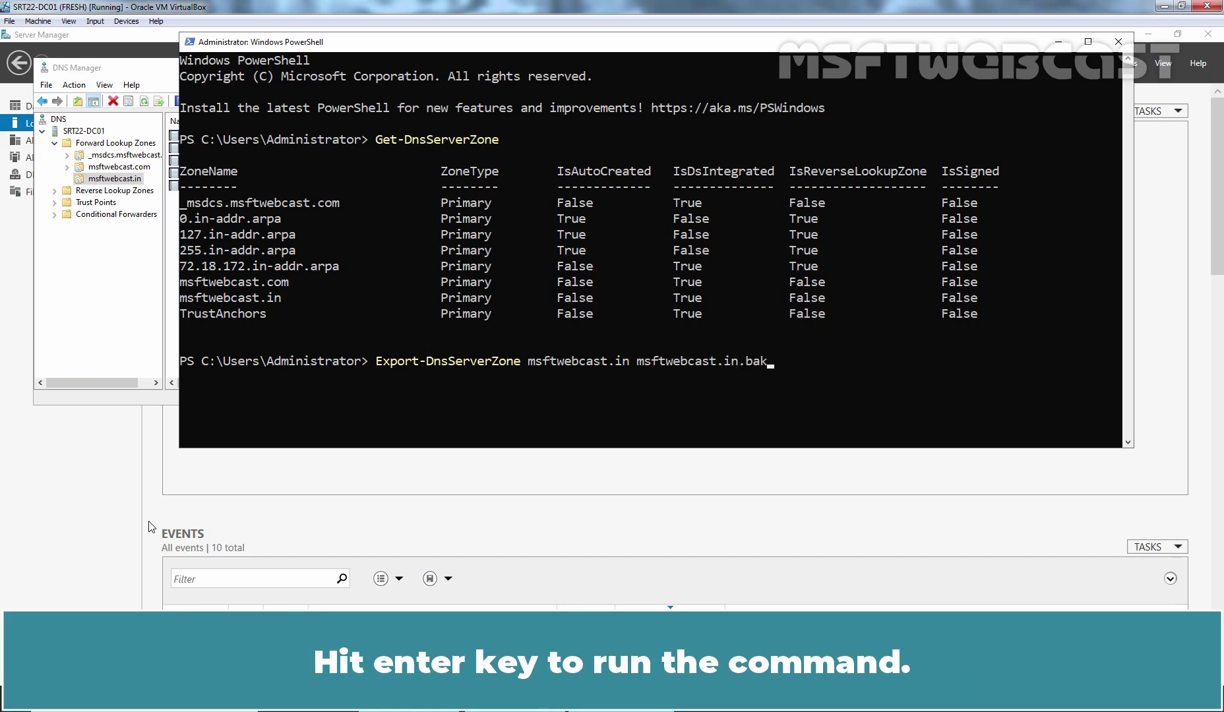
key("Return")
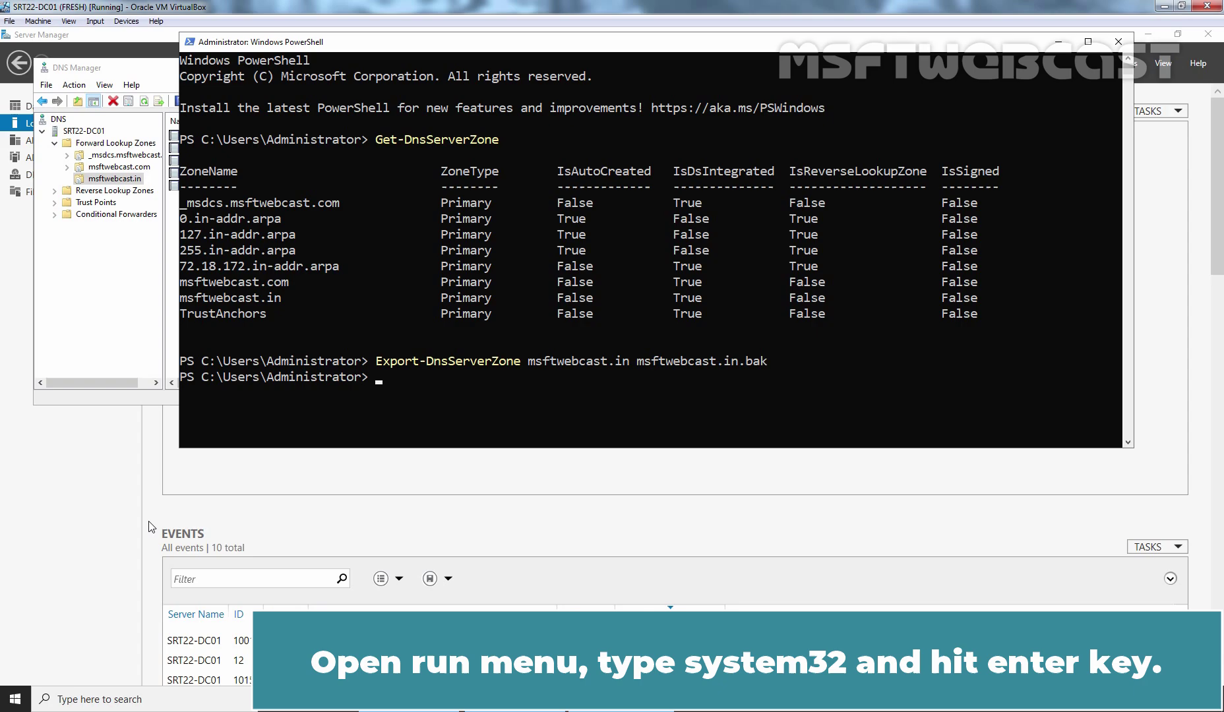
Go to C:\Windows\System32\dns and open msftwebcast.in.bak, bringing up the app chooser
key("super+r")
type("system32")
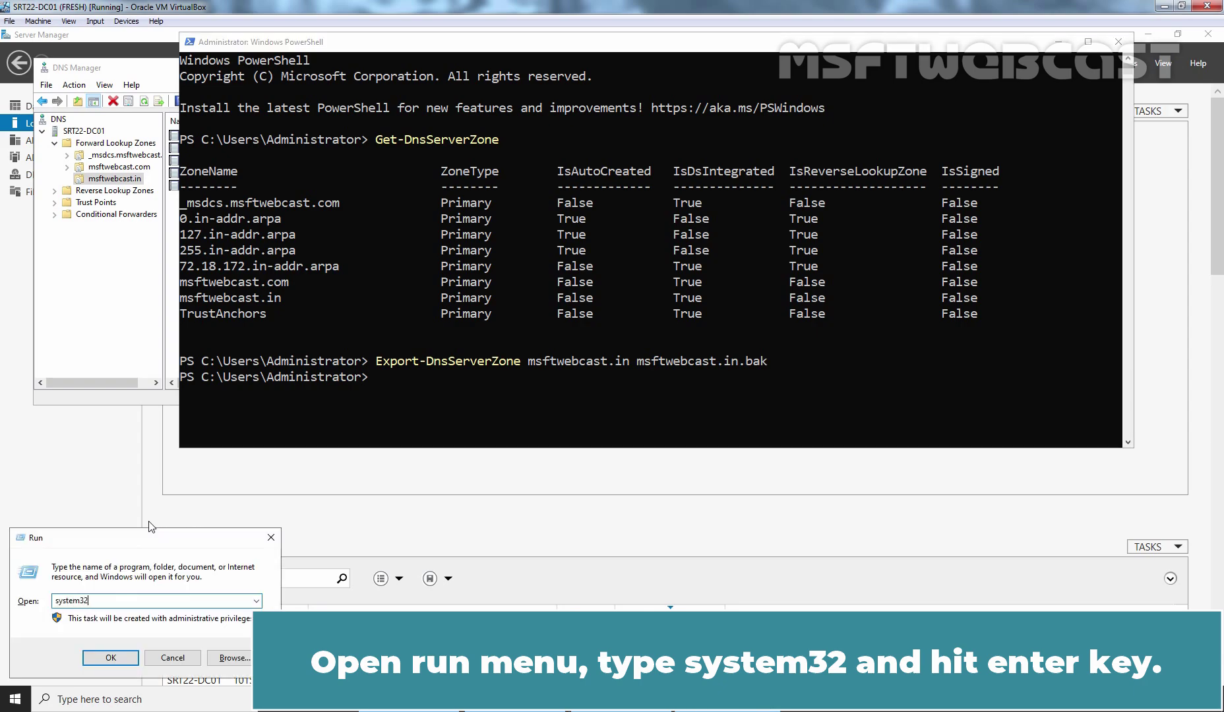
key("Return")
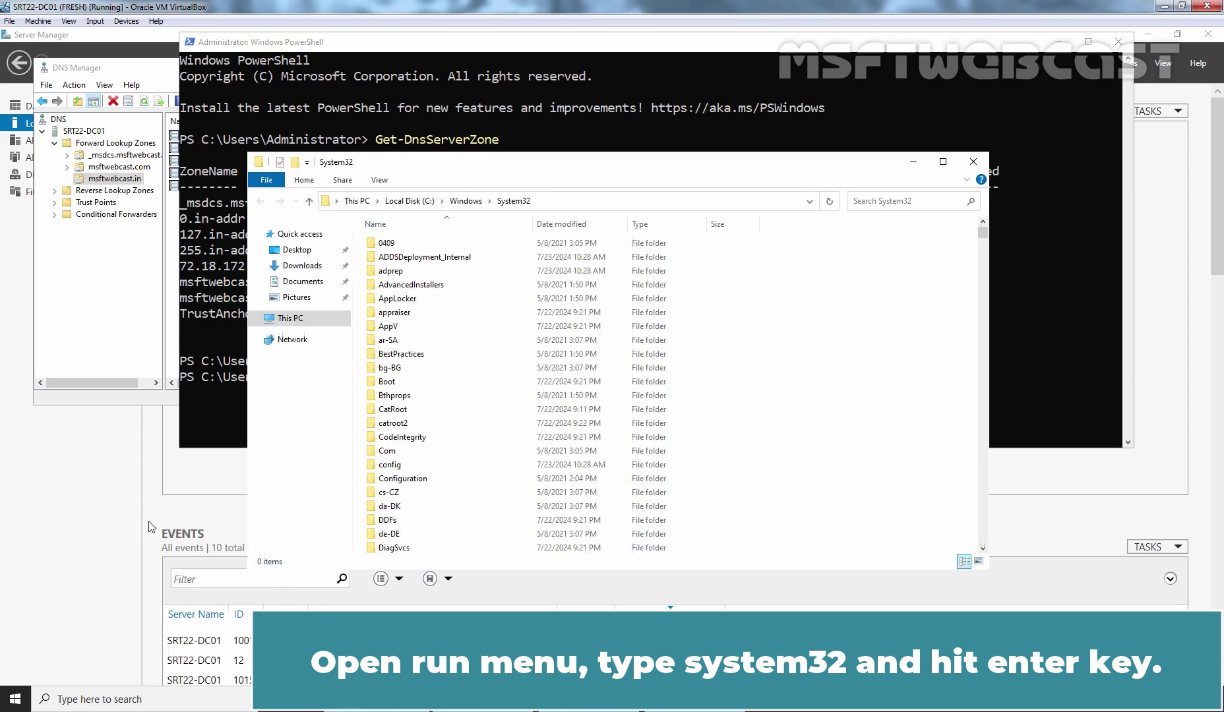
left_click(419, 380)
scroll(419, 378, "down", 2)
scroll(420, 378, "down", 1)
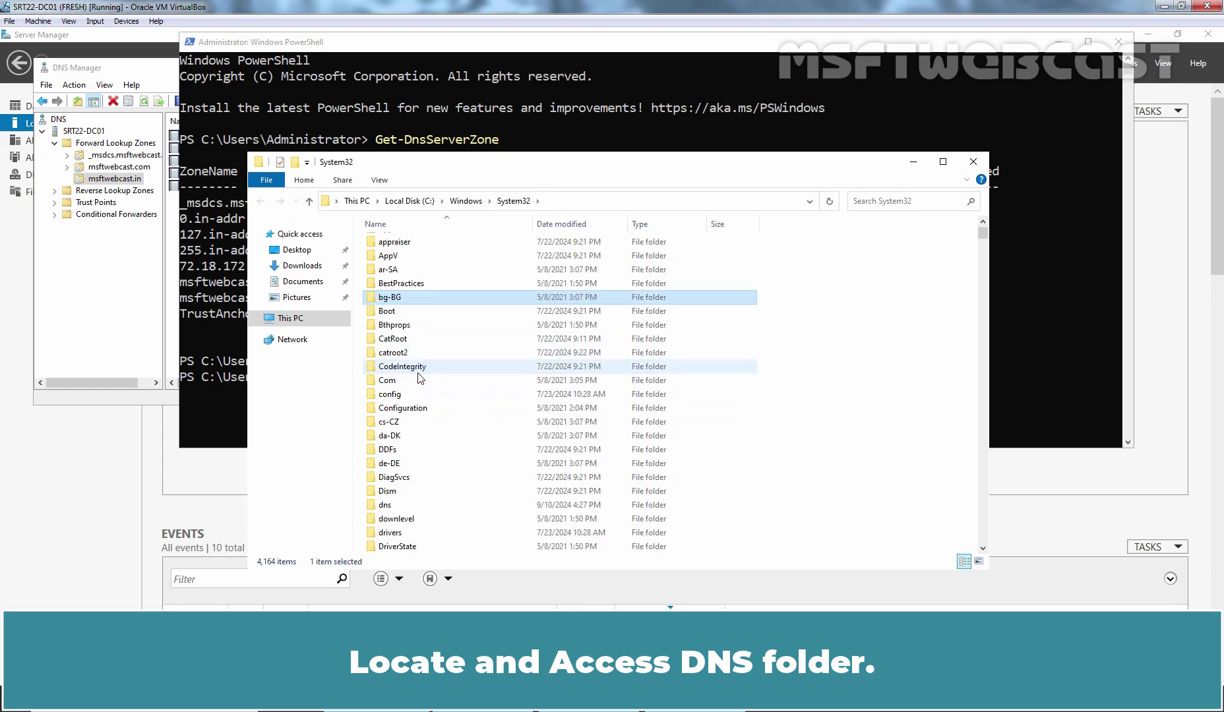
double_click(386, 512)
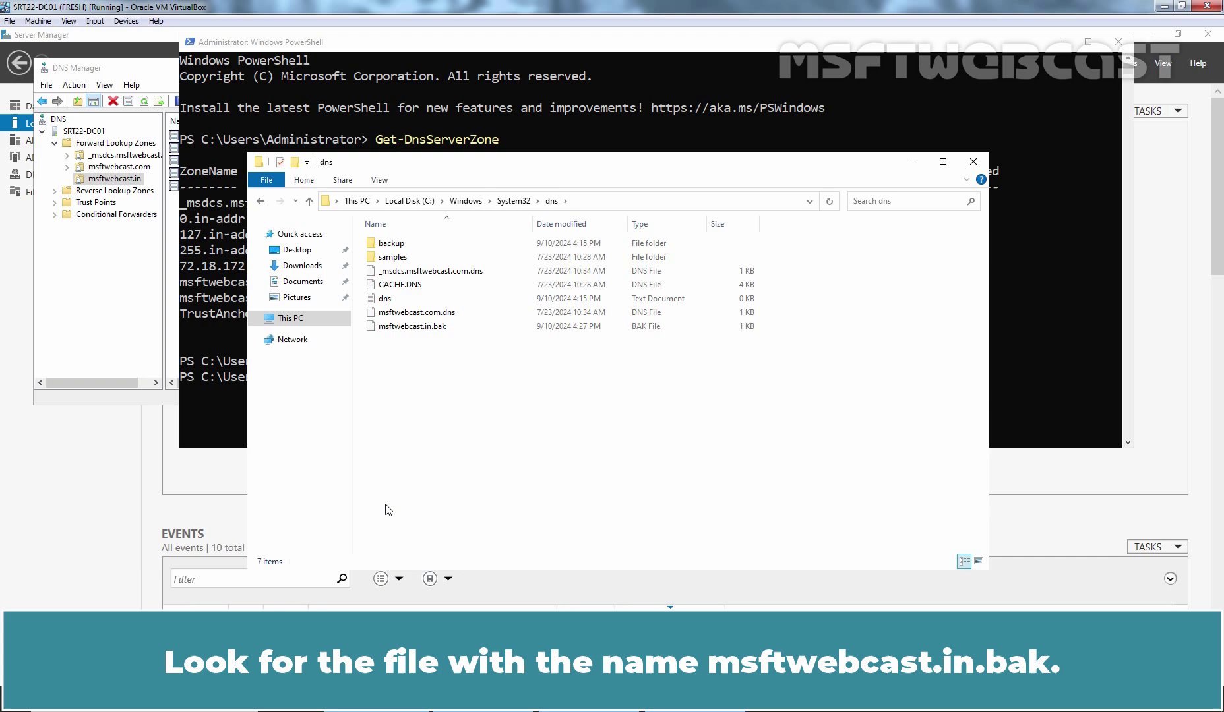
double_click(396, 328)
View msftwebcast.in.bak in Notepad to check its SOA, NS and ftp/mysql/www records, then close it
left_click(544, 250)
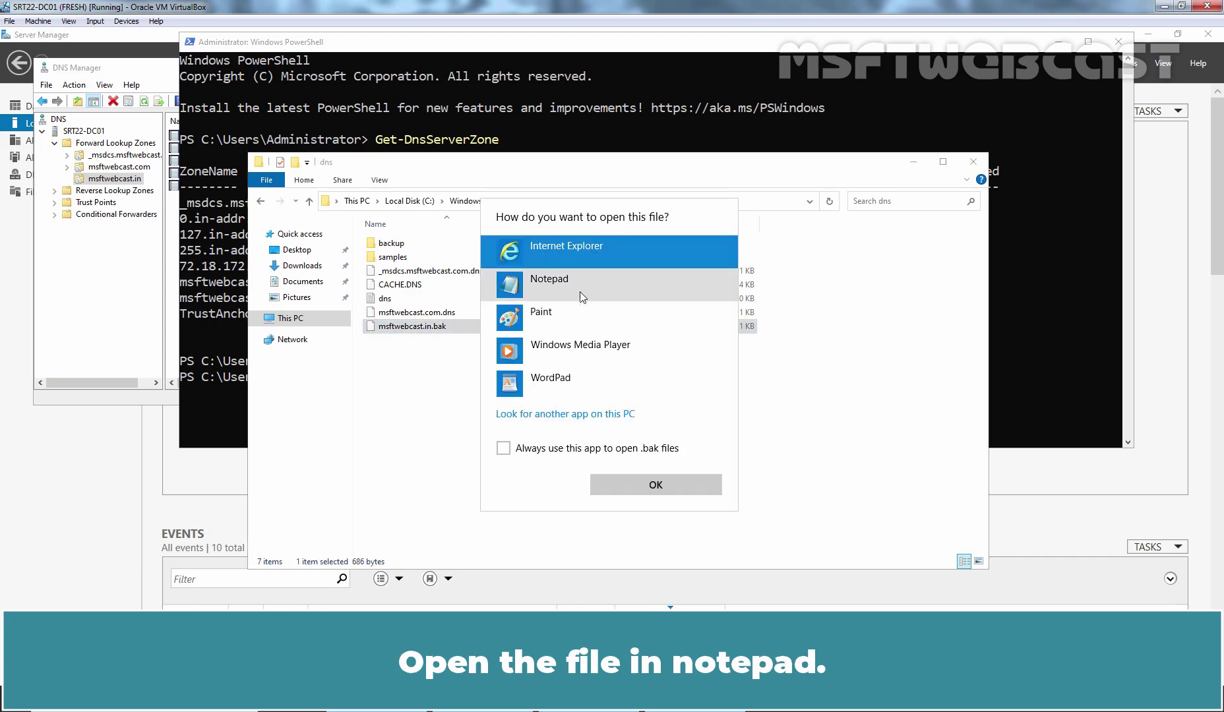
left_click(555, 279)
left_click(655, 484)
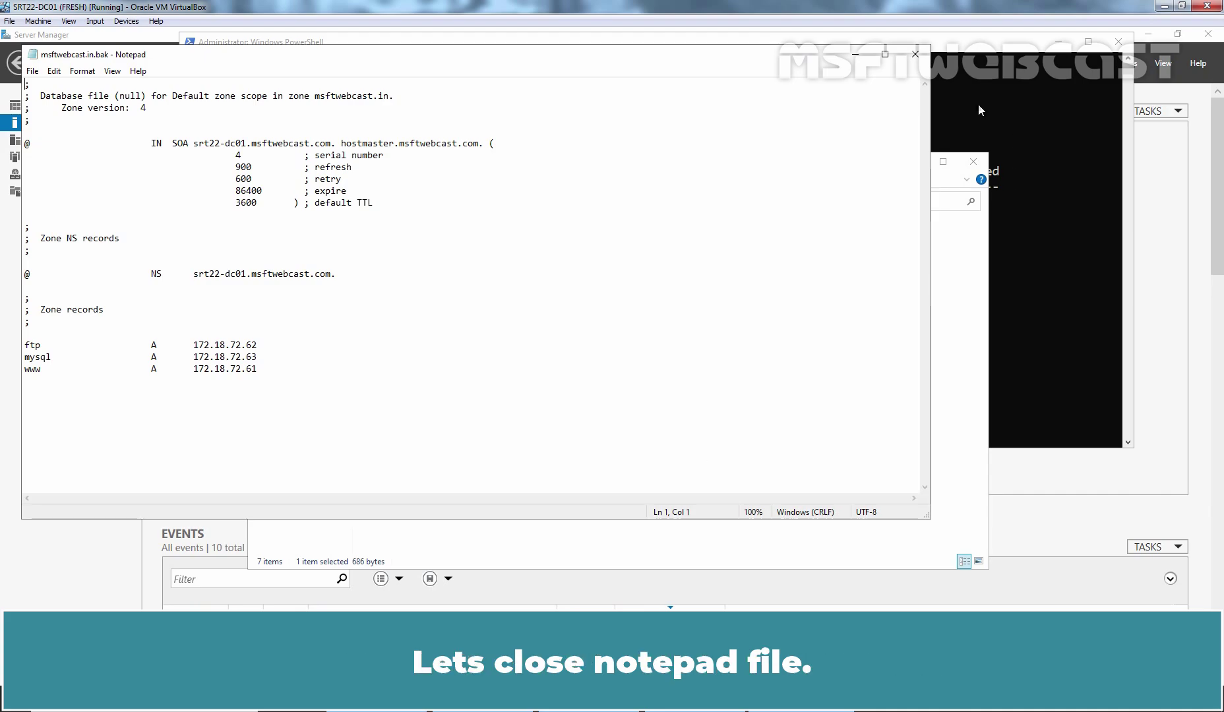
left_click(917, 62)
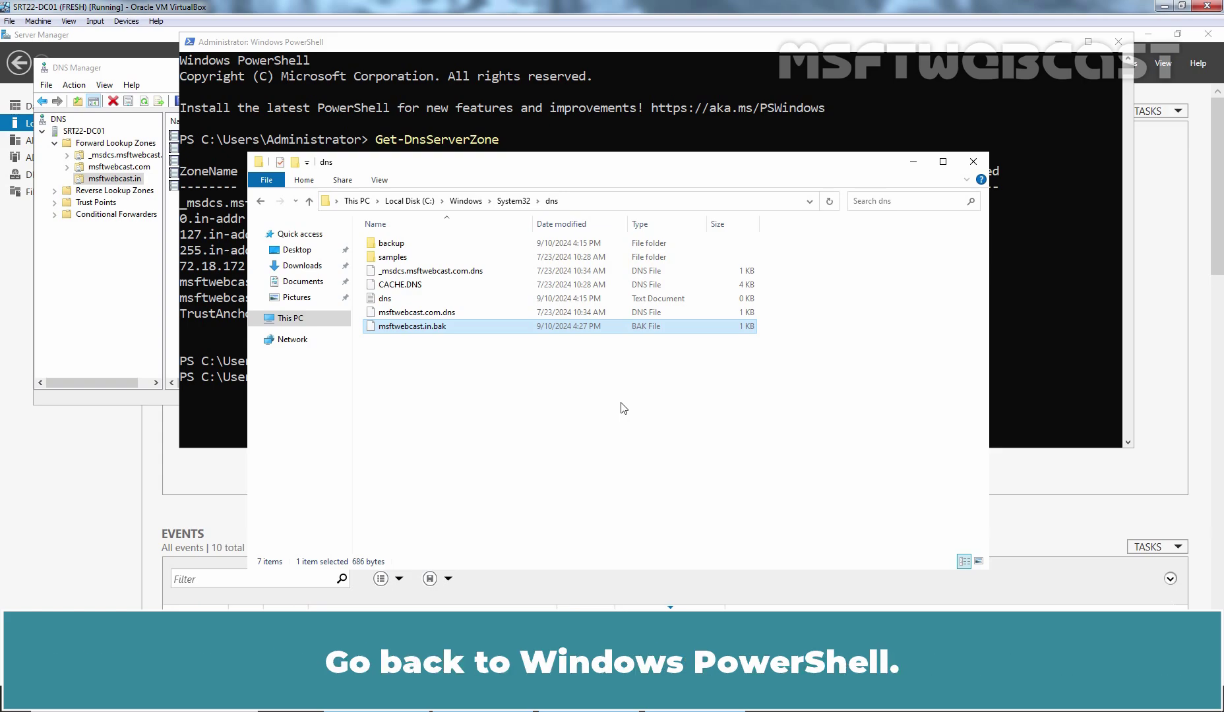
Delete the zone with Remove-DnsServerZone -Name msftwebcast.in -Force
left_click(568, 131)
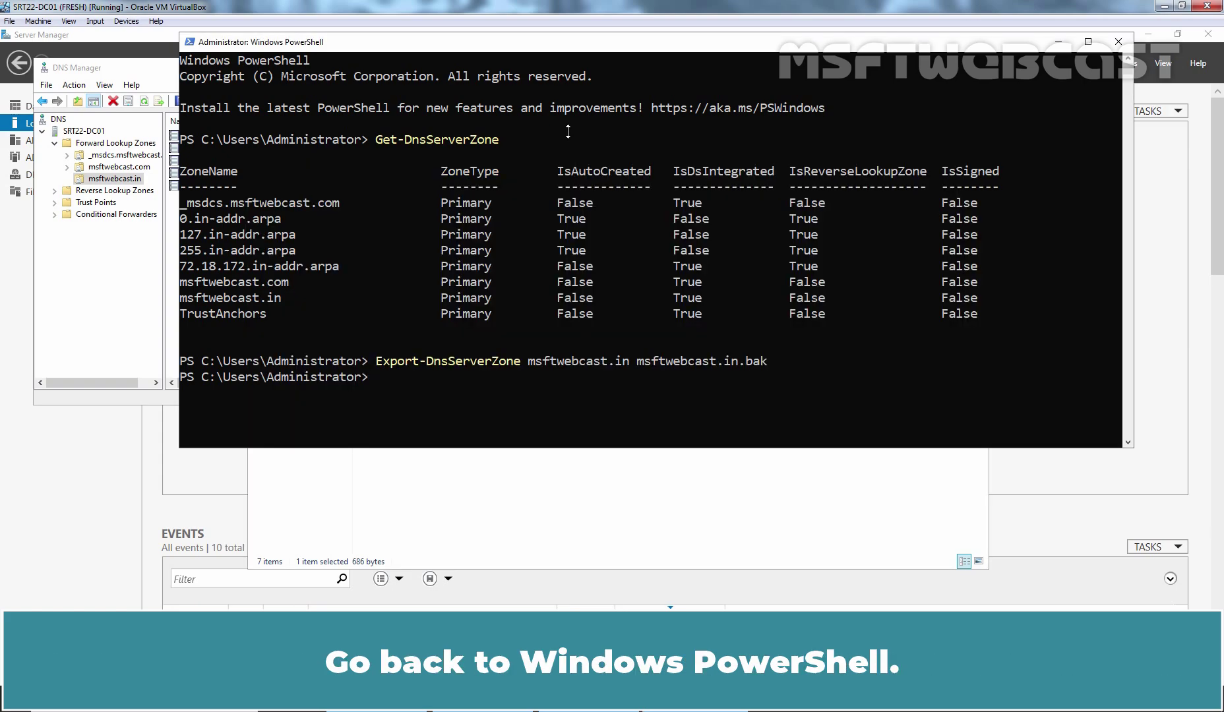
type("r")
type("emove")
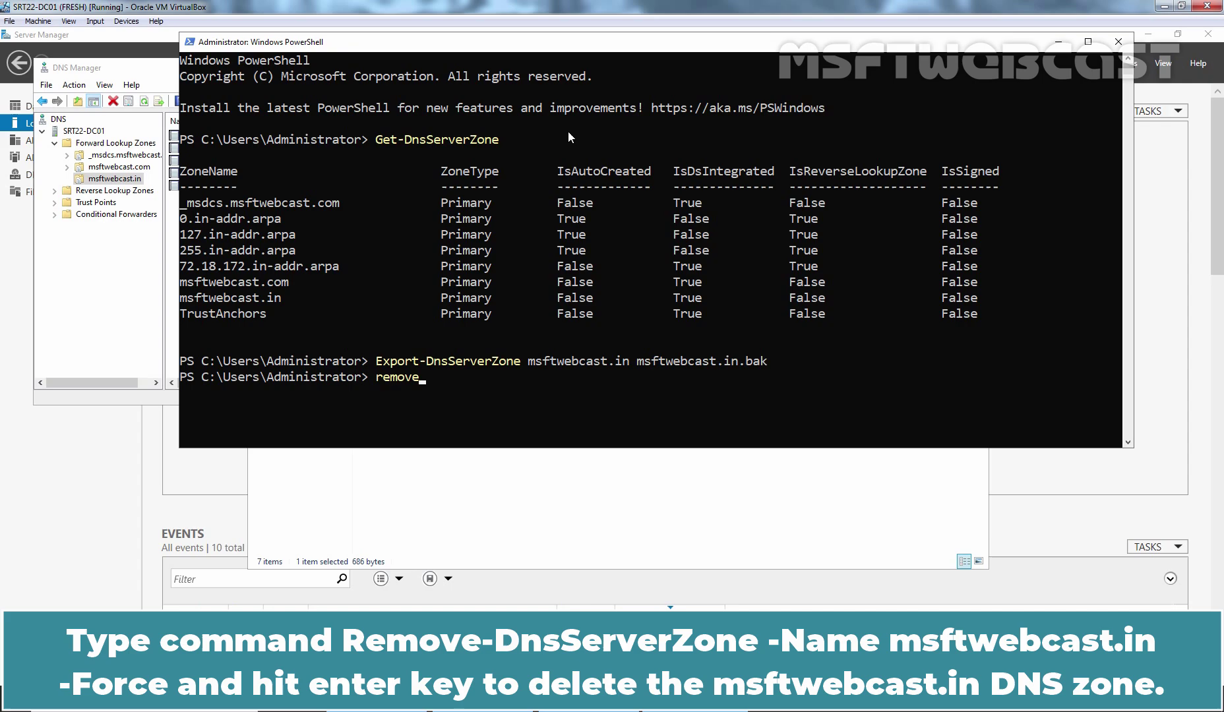
type("-dnsserverzone")
key("Tab")
type("-Name msf")
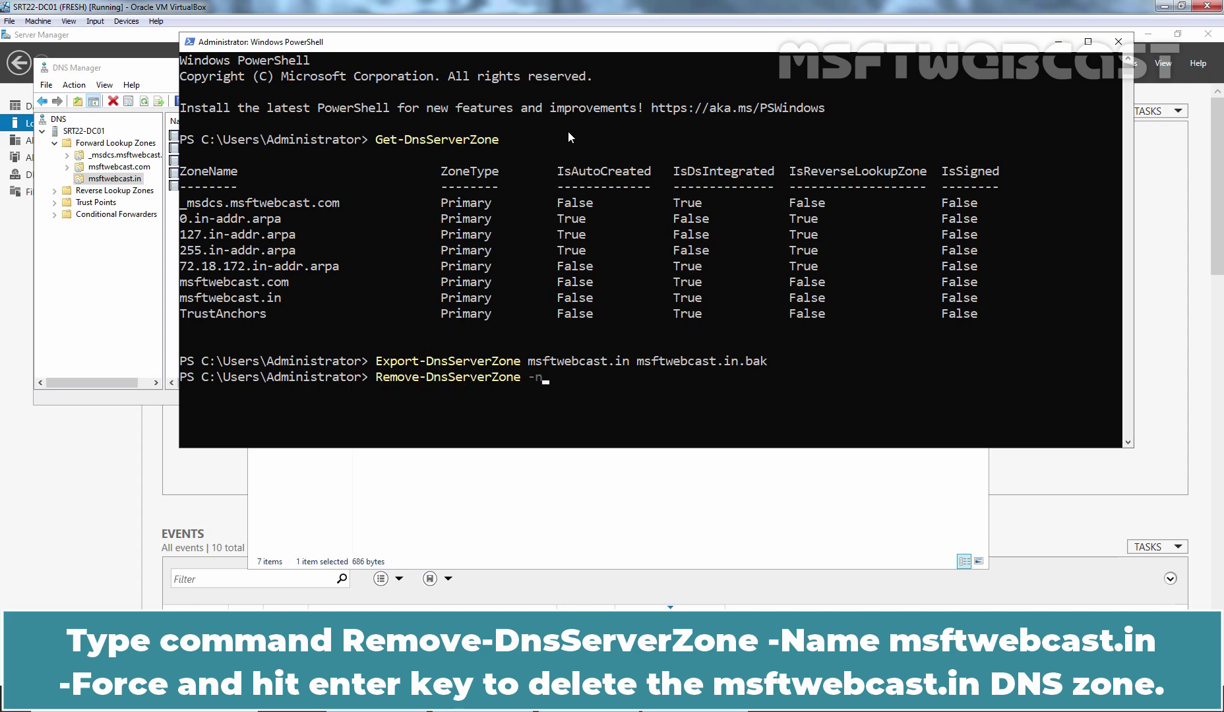
type("twebcast")
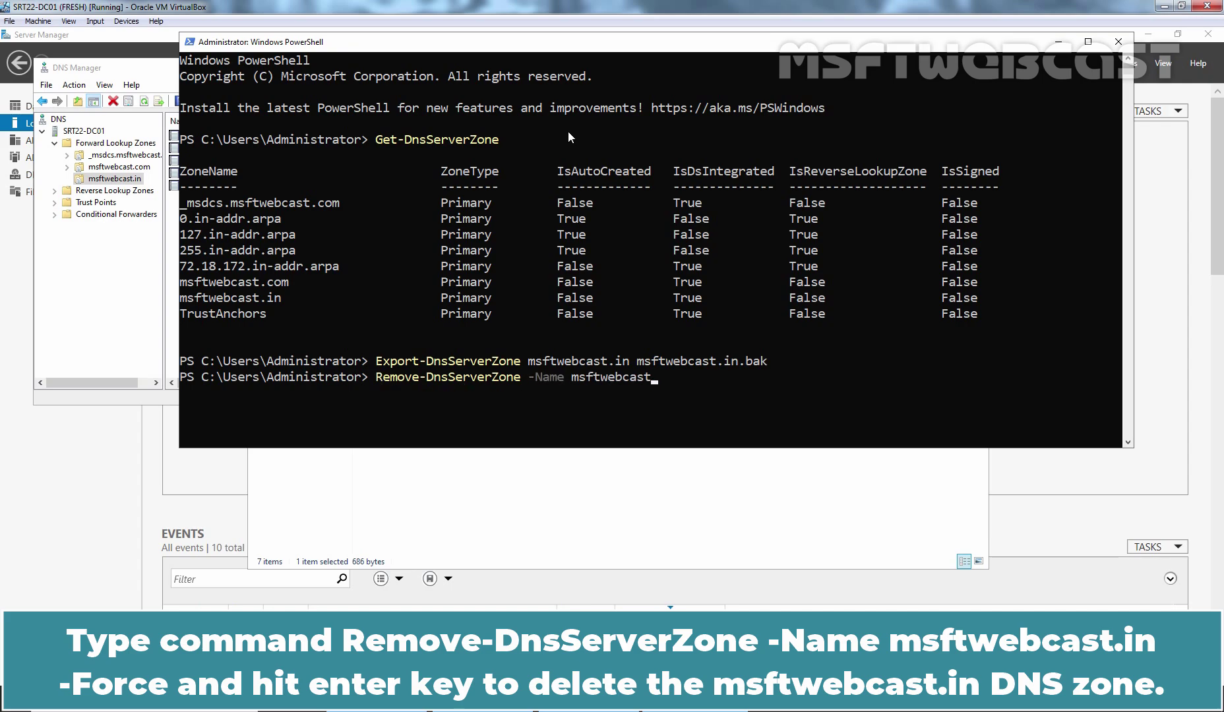
type(".in -for")
key("Tab")
key("Return")
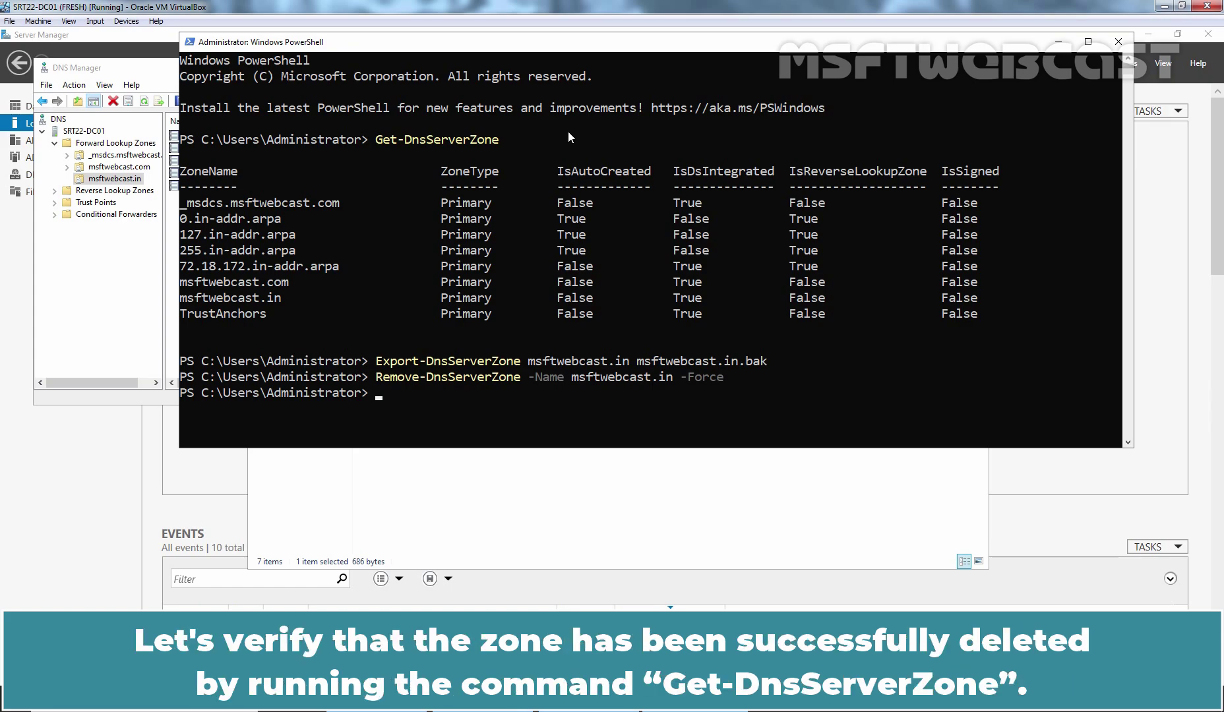
Rerun Get-DnsServerZone to confirm msftwebcast.in is gone, then refresh Forward Lookup Zones in DNS Manager
key("Up")
key("Up")
key("Up")
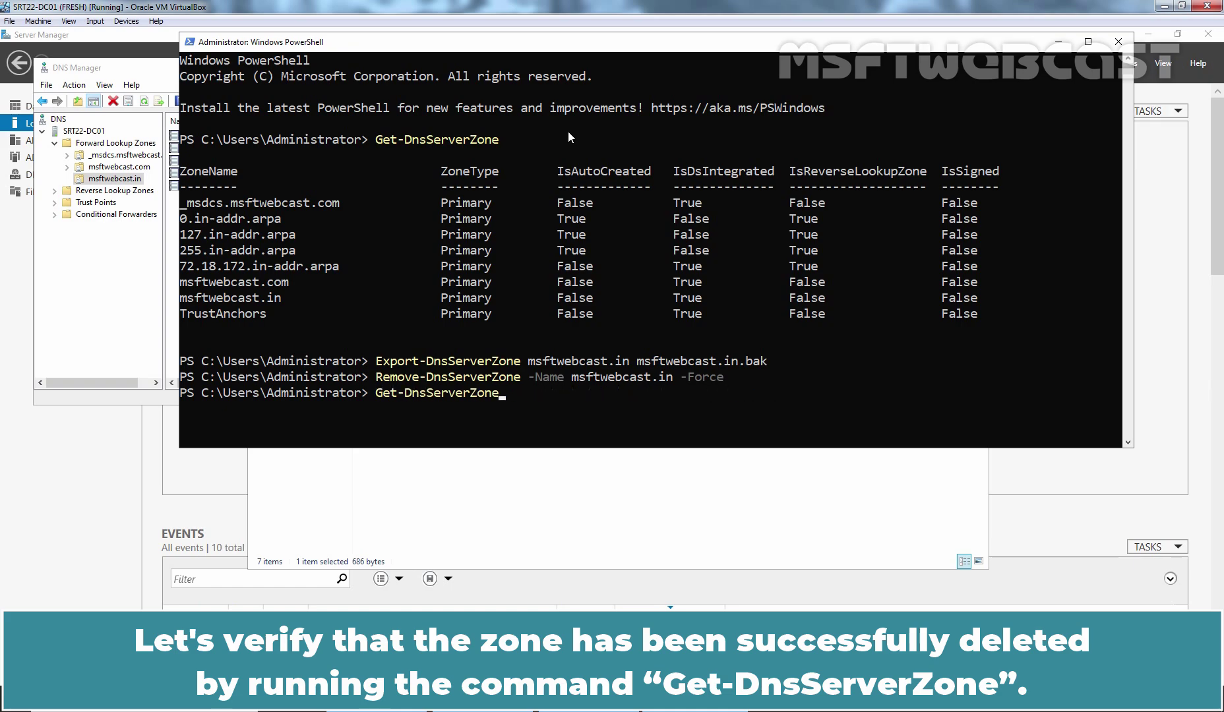
key("Return")
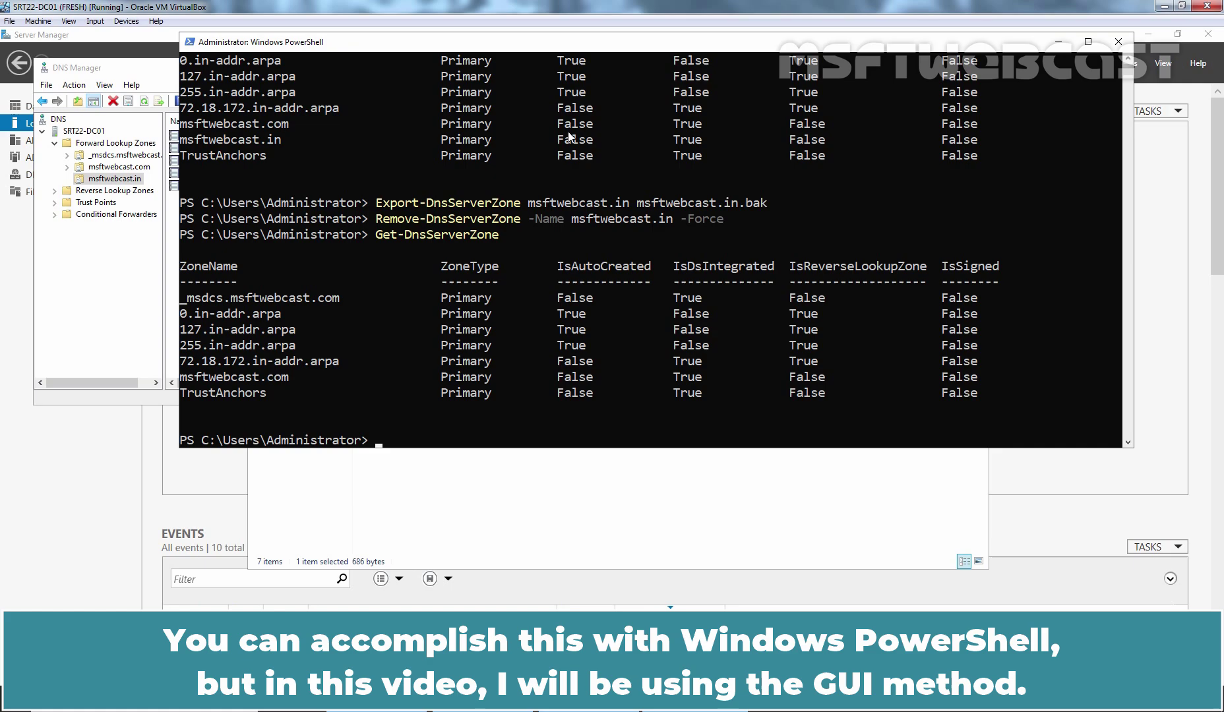
left_click(123, 280)
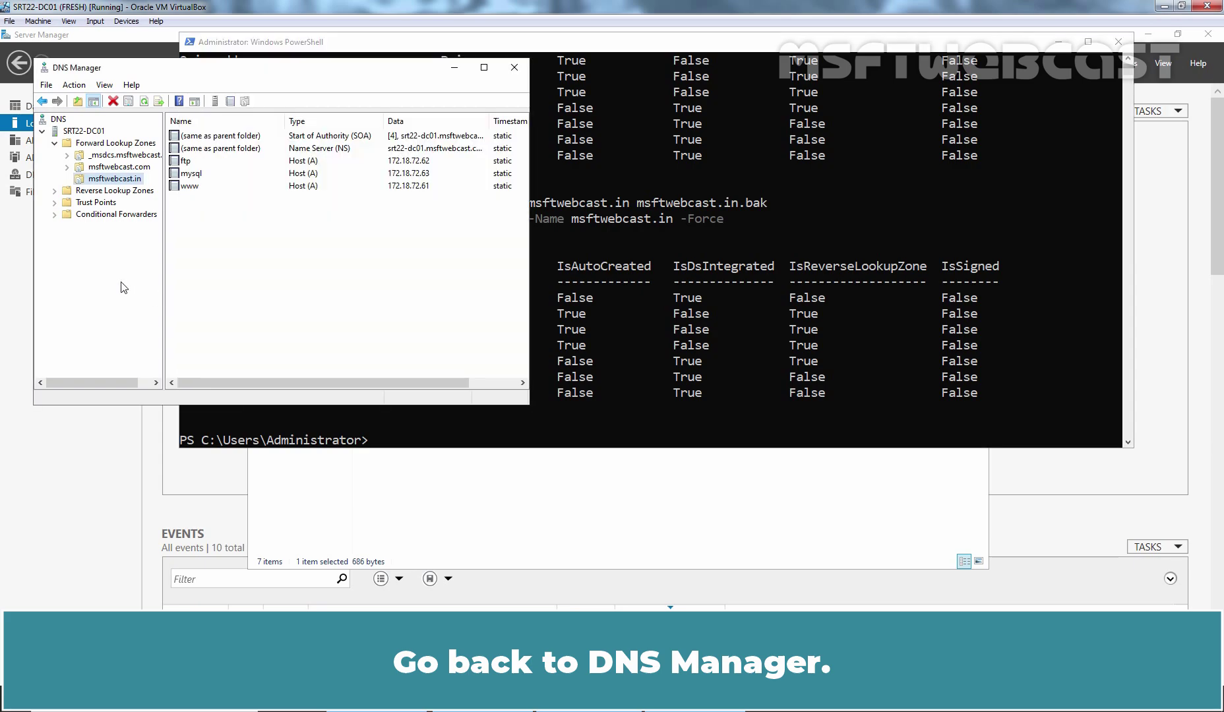
left_click(125, 144)
left_click(114, 102)
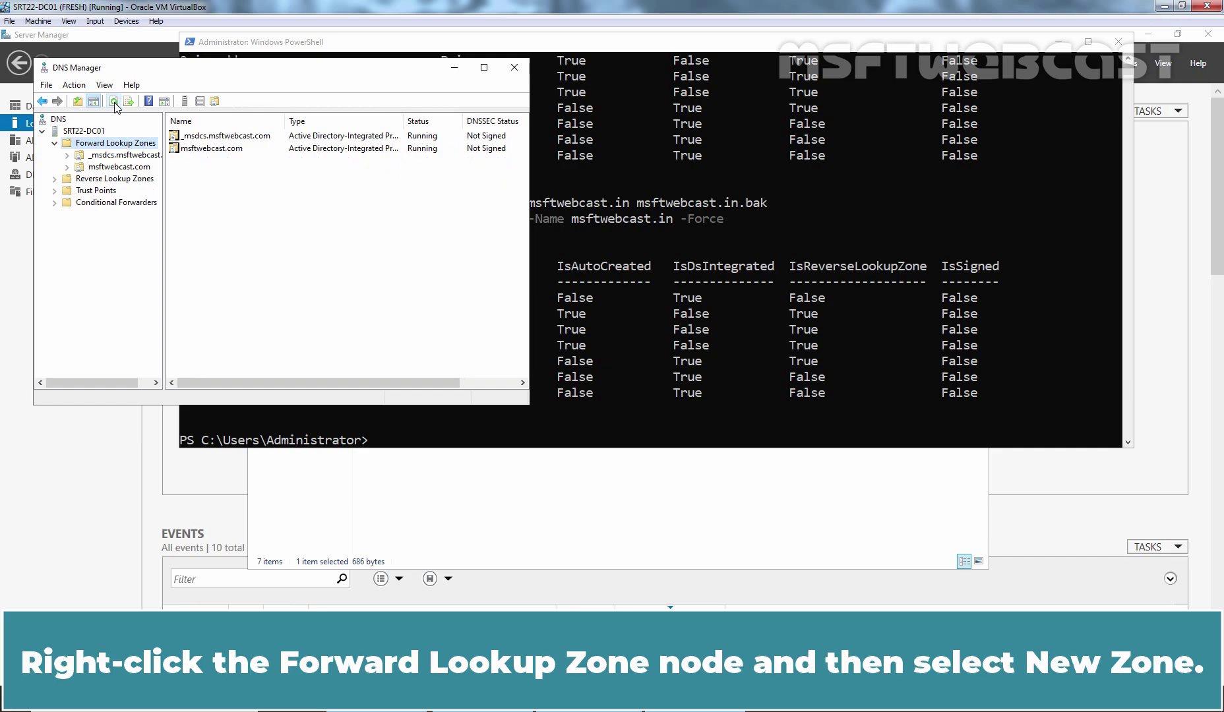
Begin a new primary zone msftwebcast.in with Store the zone in Active Directory unchecked
right_click(122, 145)
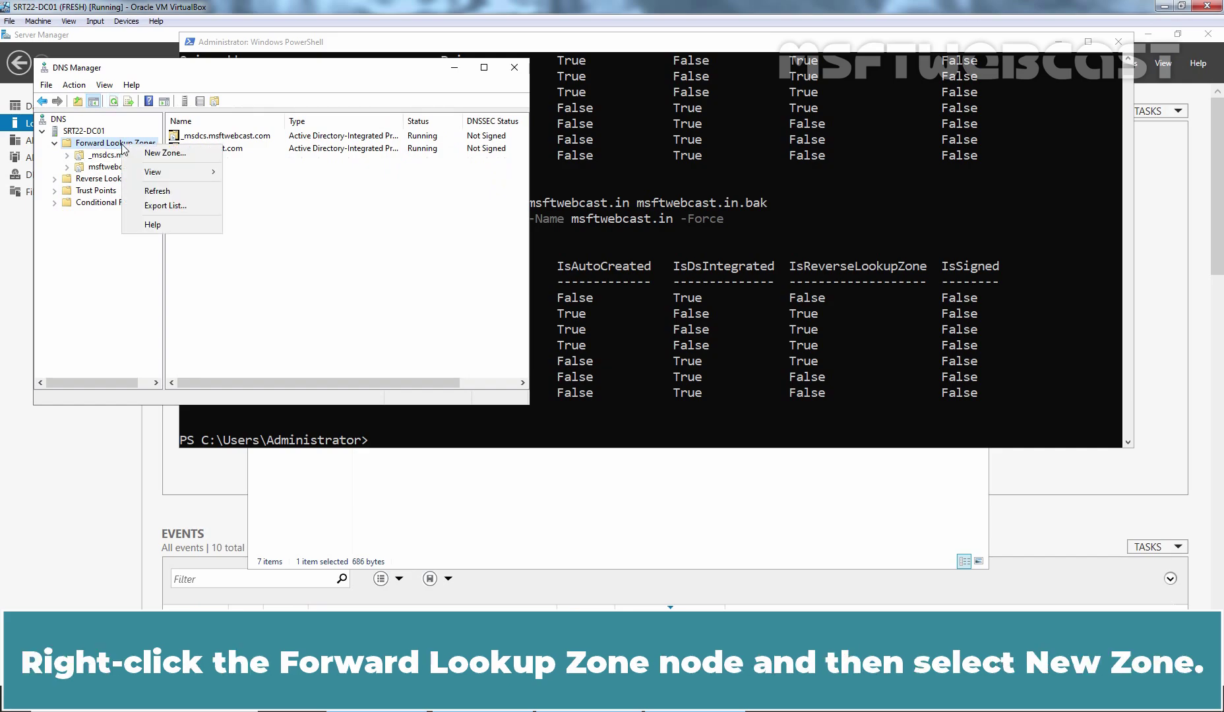
left_click(159, 153)
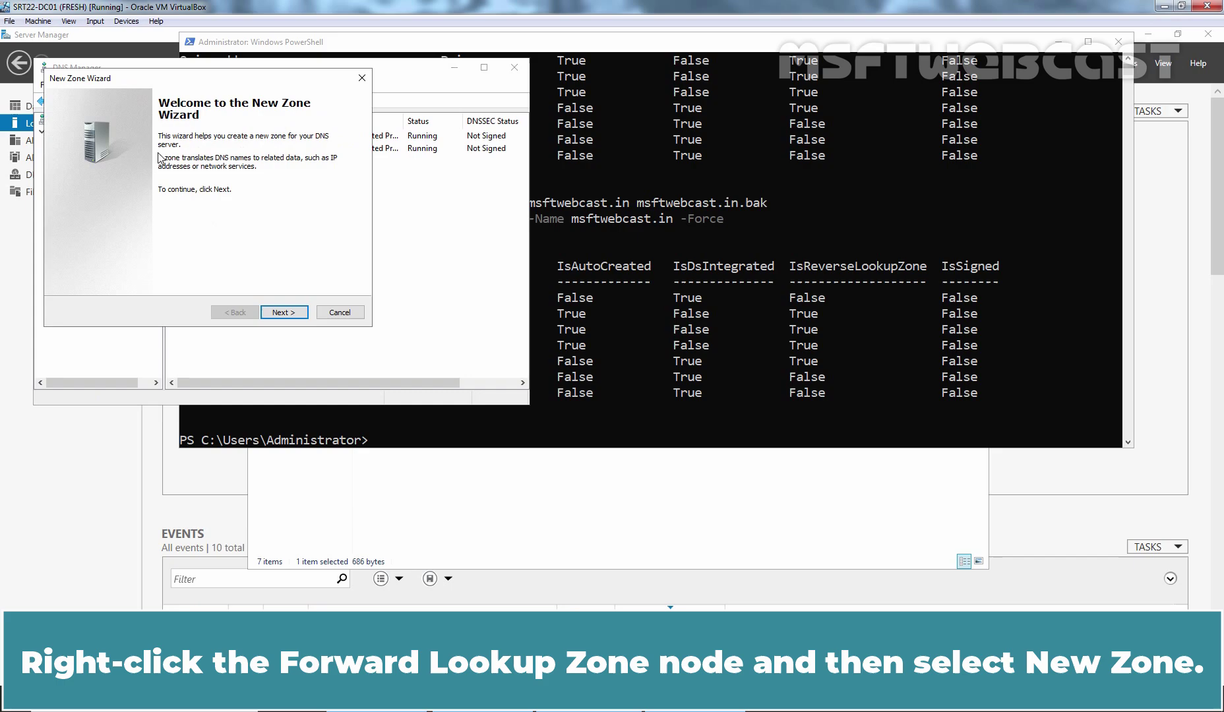
left_click(282, 314)
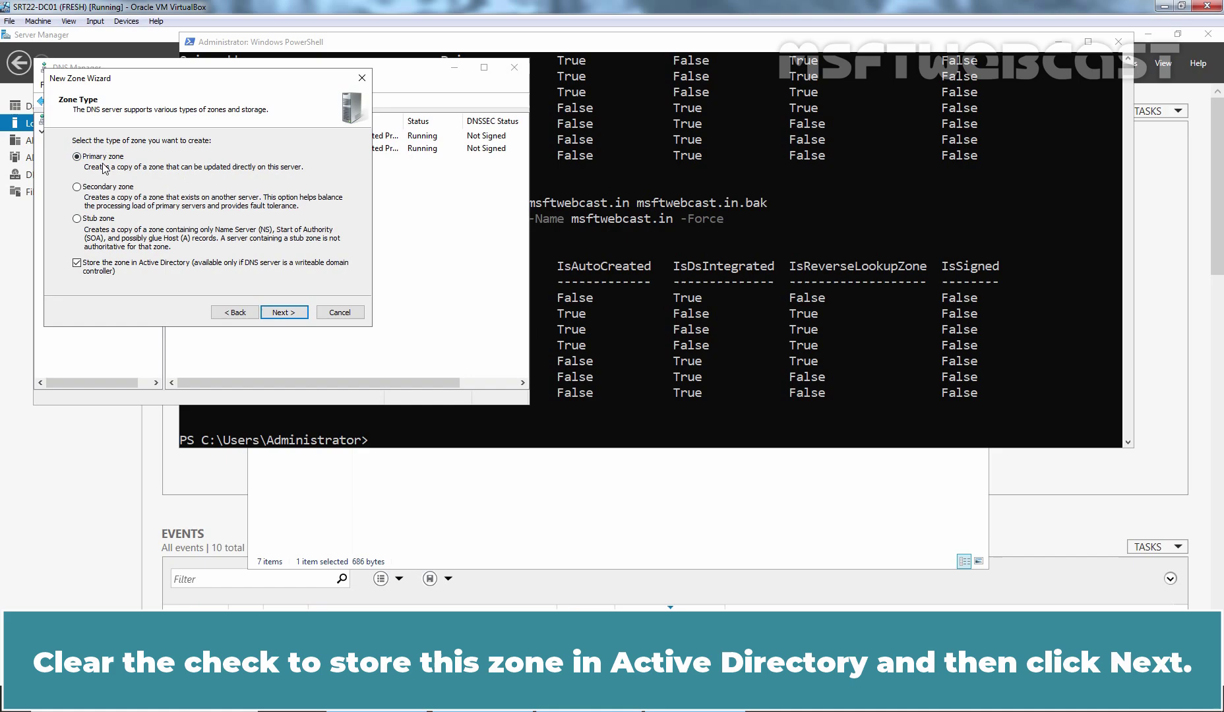
left_click(120, 263)
left_click(286, 314)
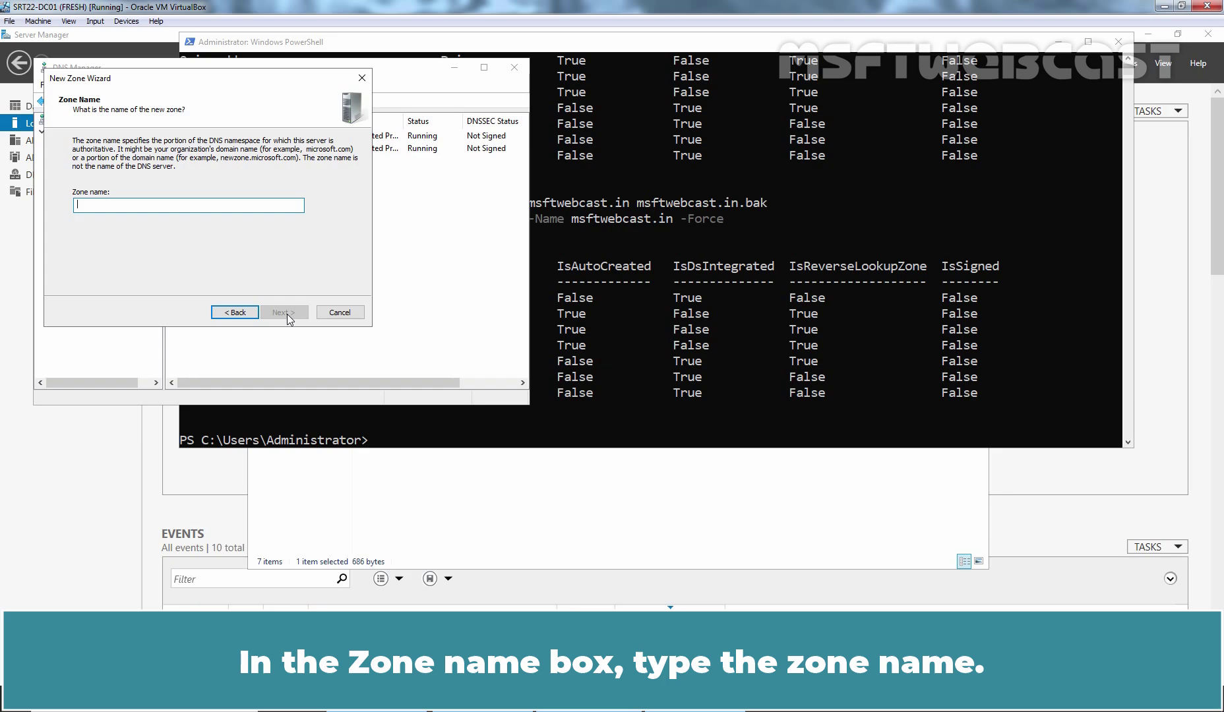
type("msftw")
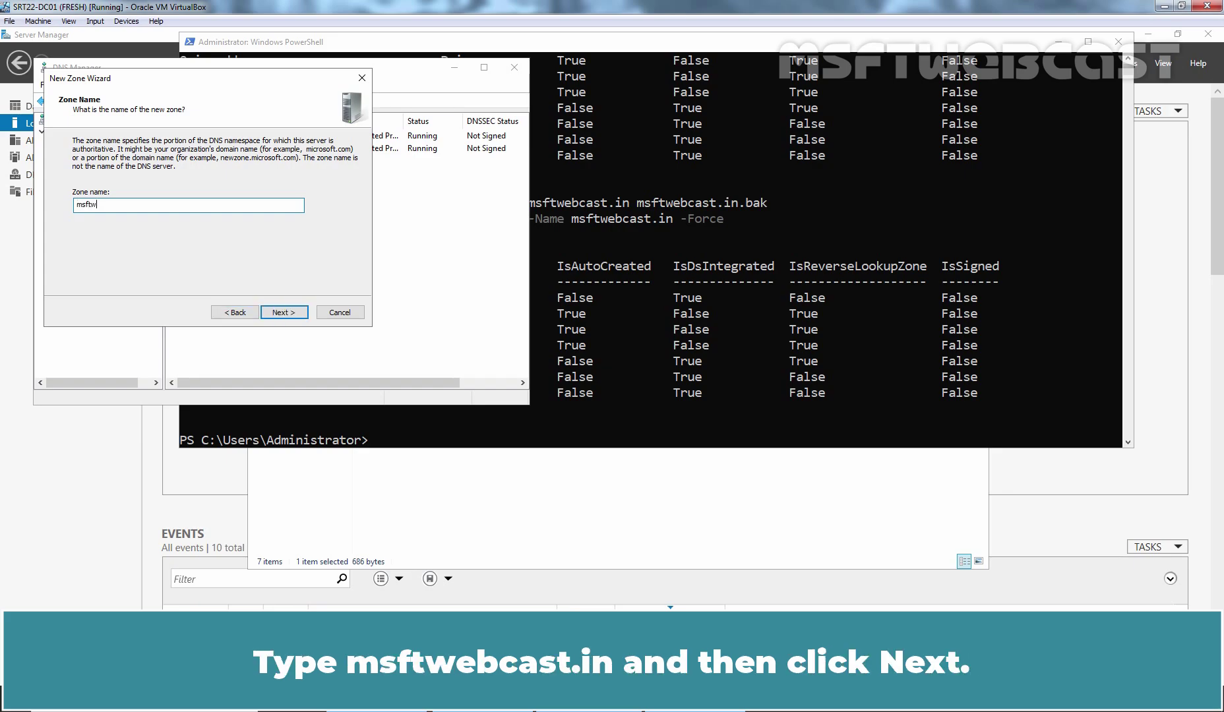
type("ebcast.in")
left_click(294, 314)
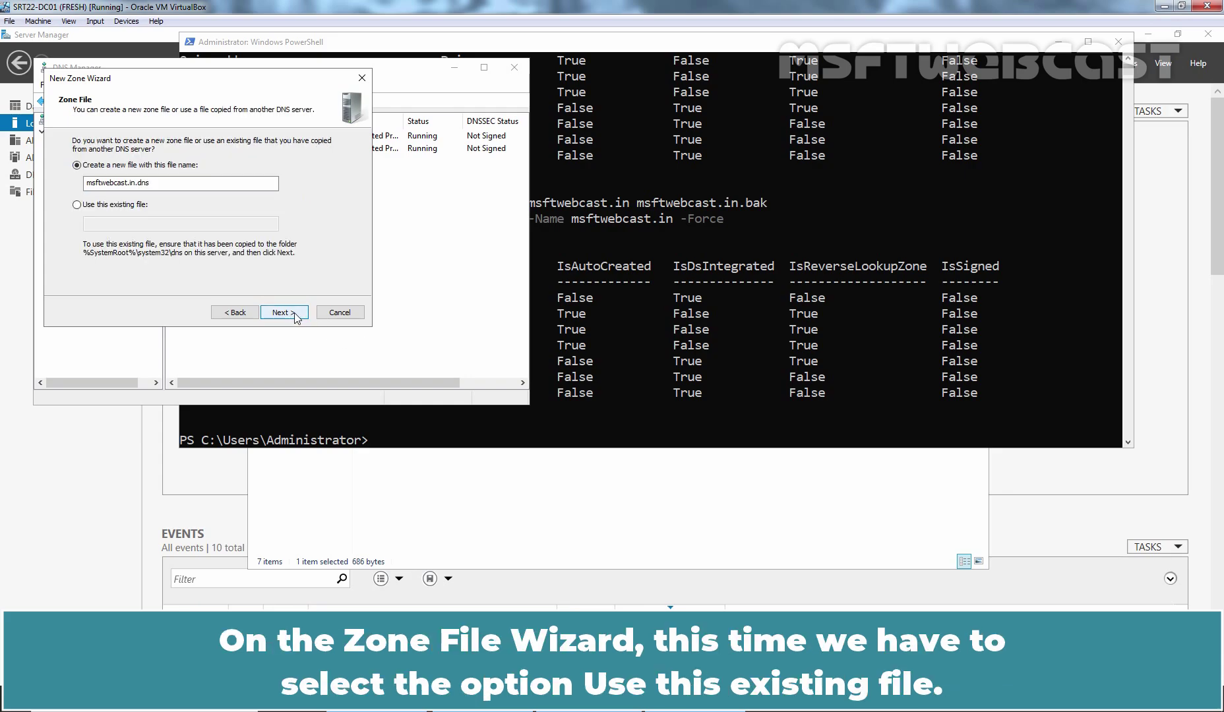
Choose to use the existing zone file msftwebcast.in.dns
left_click(98, 206)
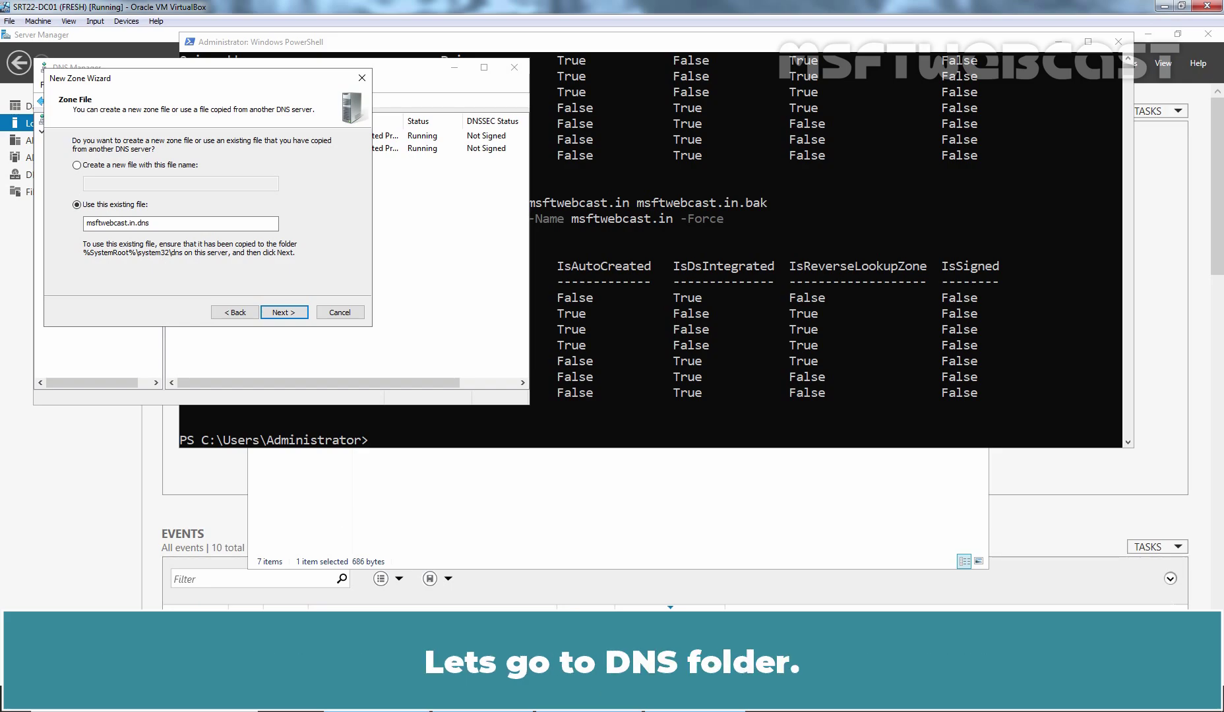
Rename msftwebcast.in.bak to msftwebcast.in.dns and accept the extension change
left_click(488, 507)
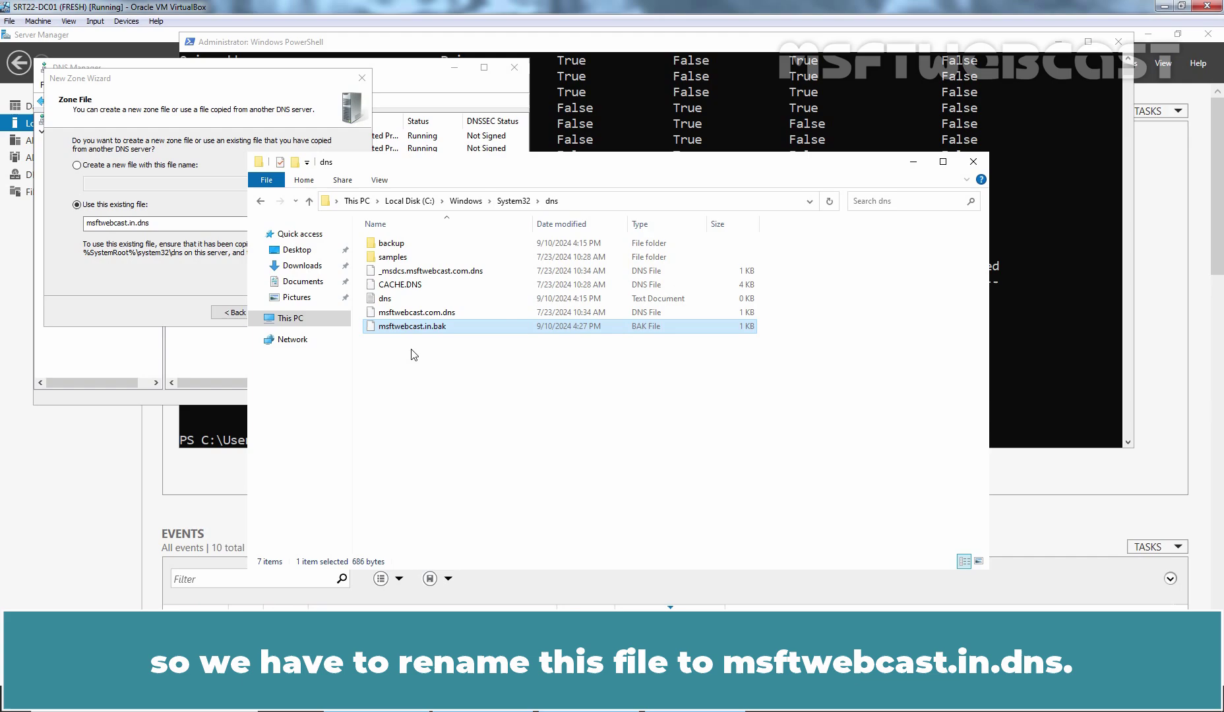
key("F2")
key("Right")
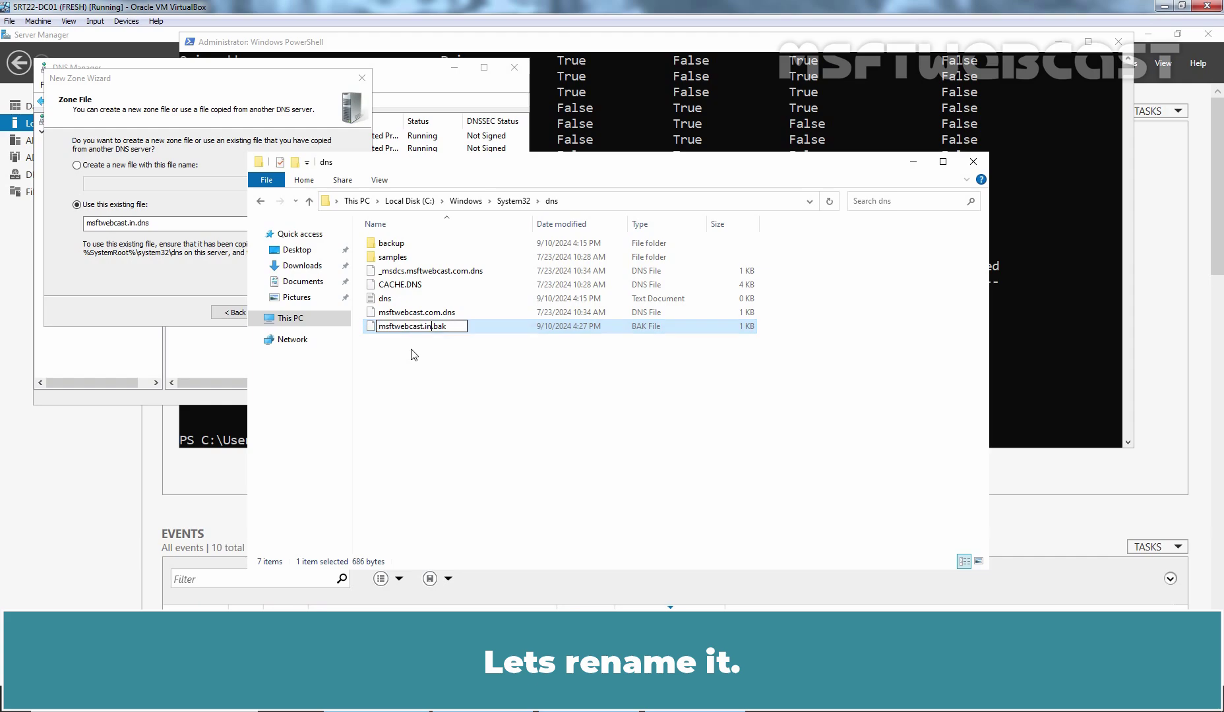
key("Delete")
key("Delete")
key("Delete")
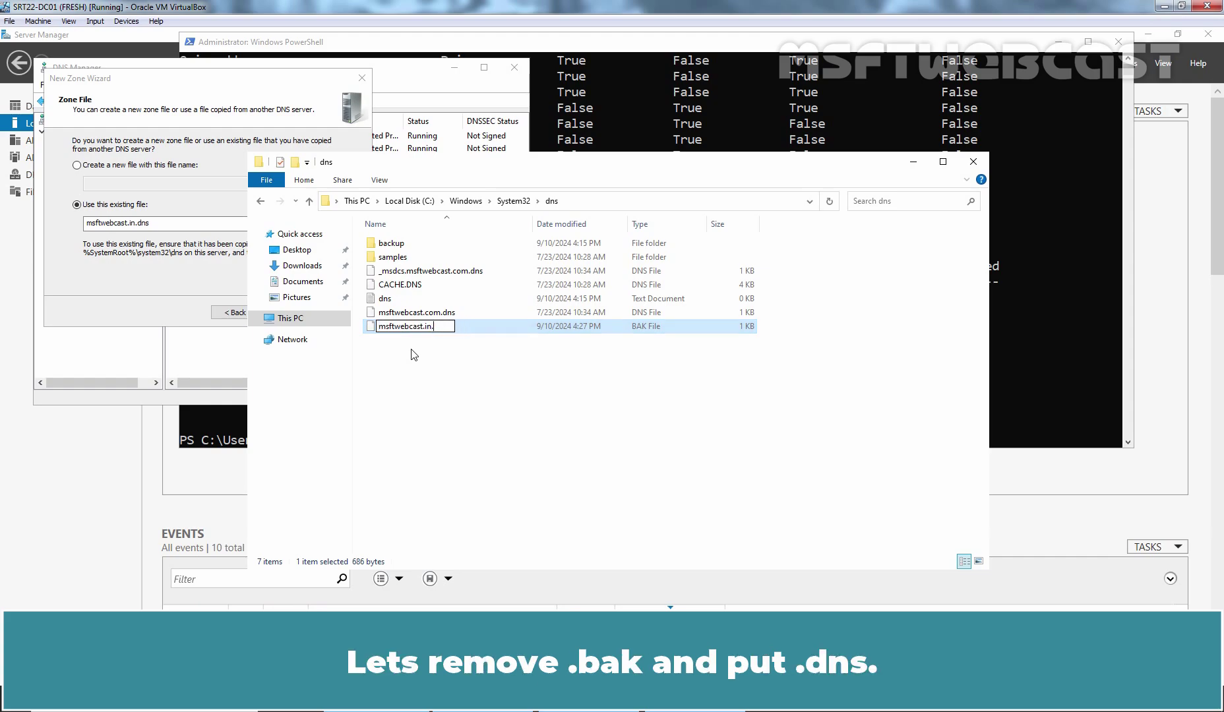
type("dns")
key("Return")
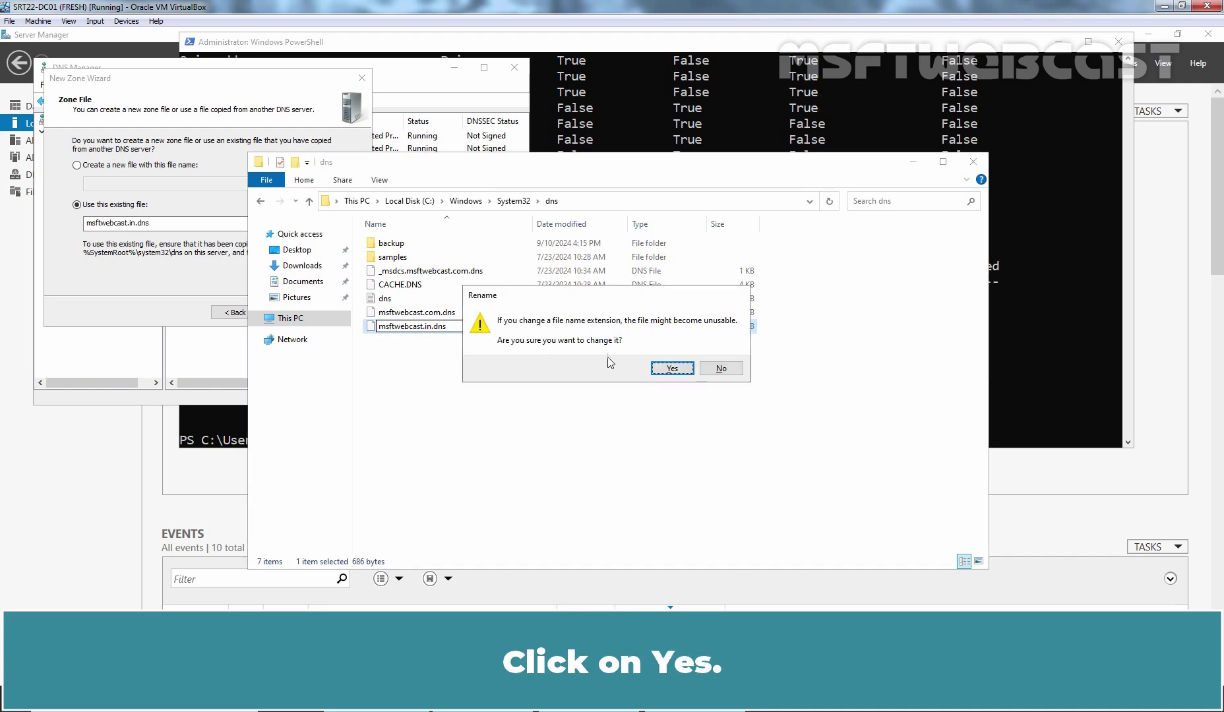
left_click(672, 368)
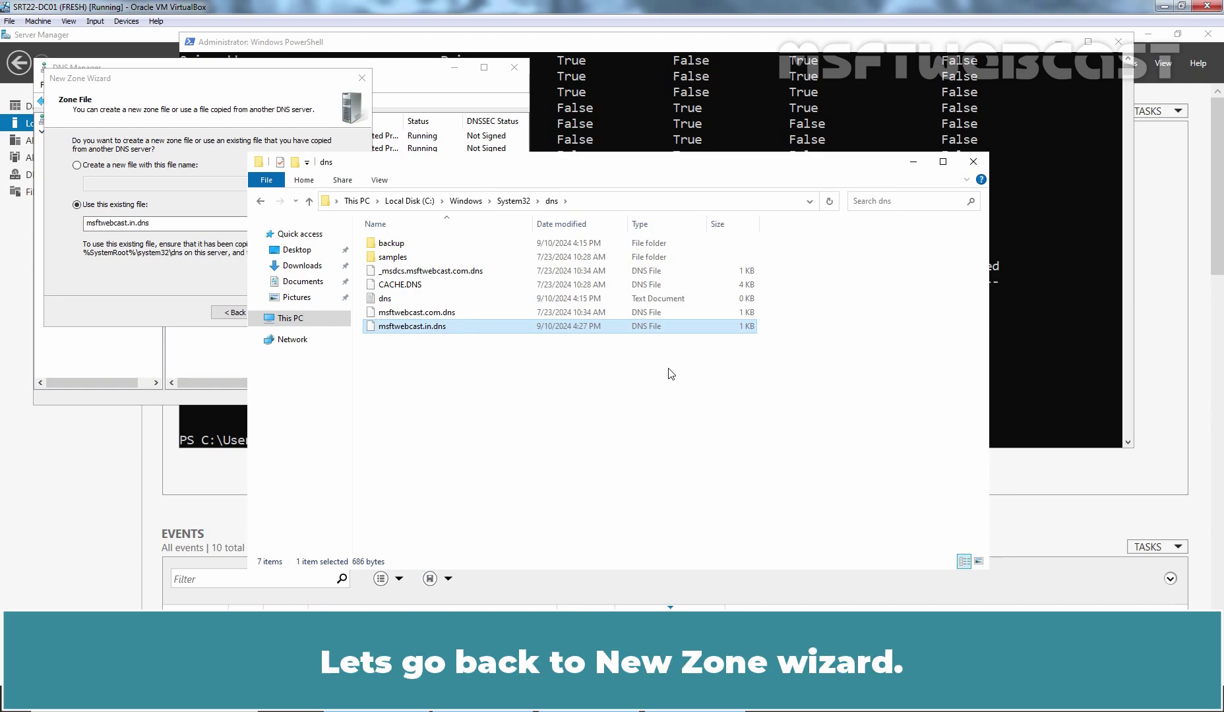
Complete the New Zone Wizard for msftwebcast.in using msftwebcast.in.dns, with dynamic updates disallowed
left_click(129, 293)
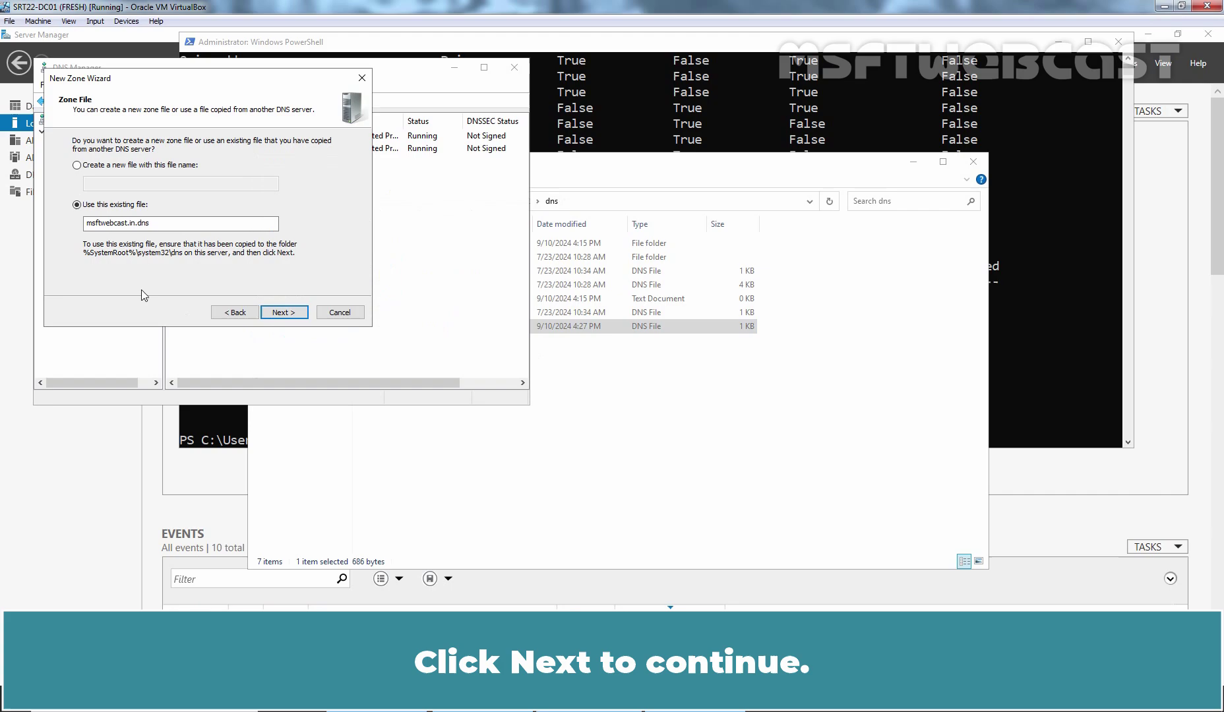
left_click(277, 315)
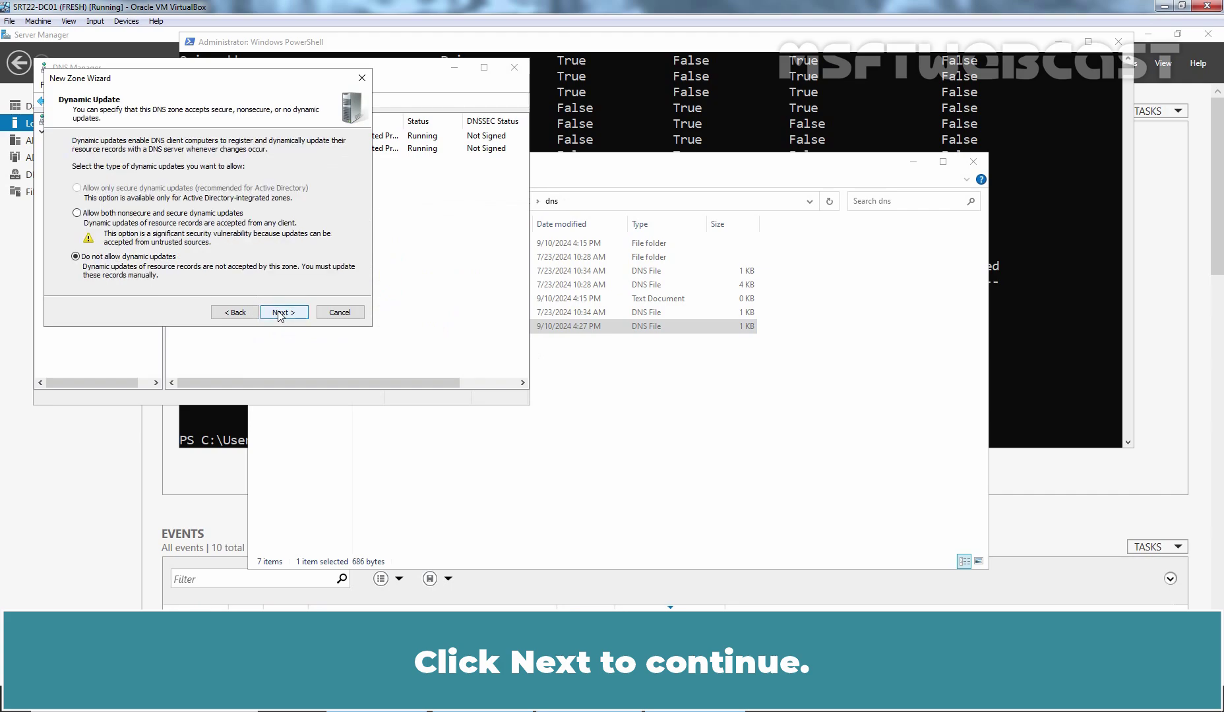
left_click(278, 315)
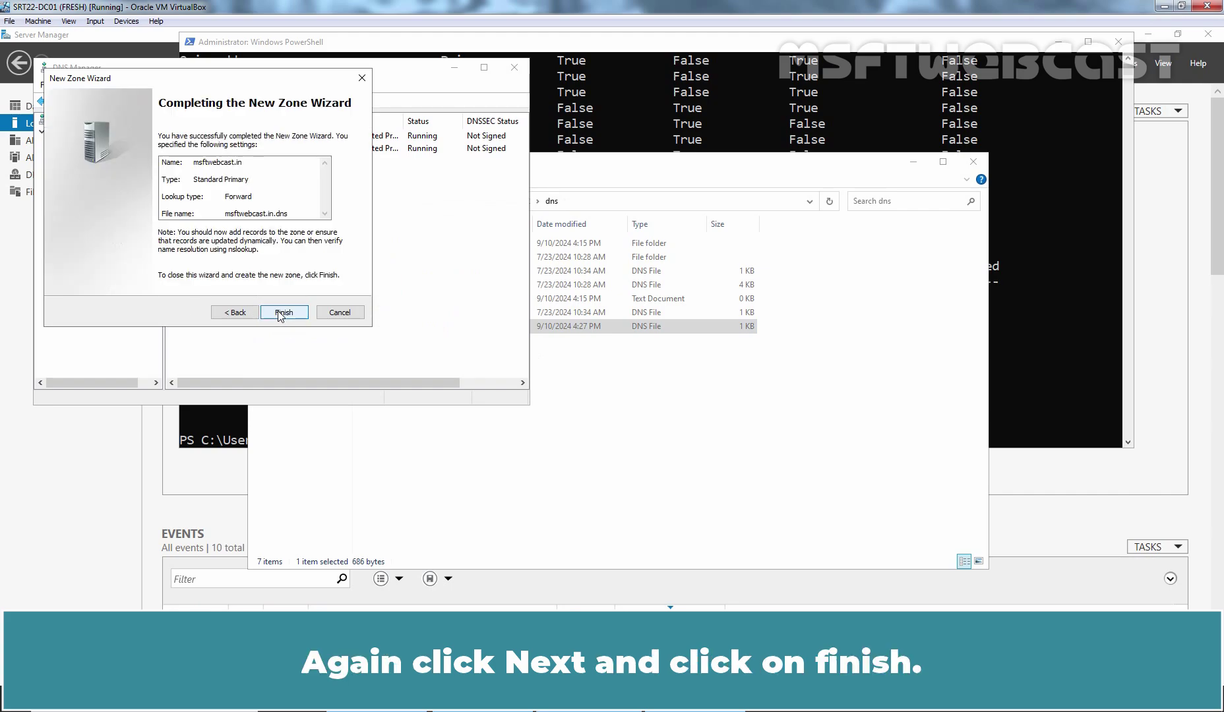
left_click(279, 315)
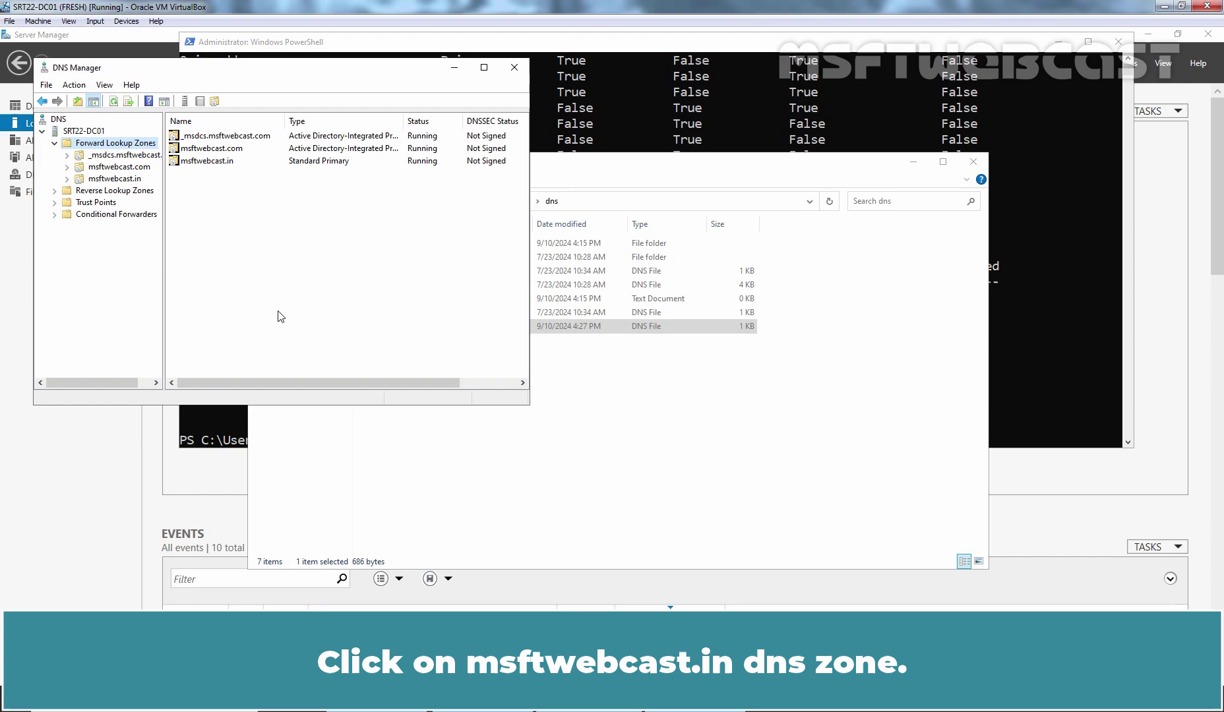
Select msftwebcast.in to view its SOA, NS and ftp, mysql, www host records
left_click(108, 180)
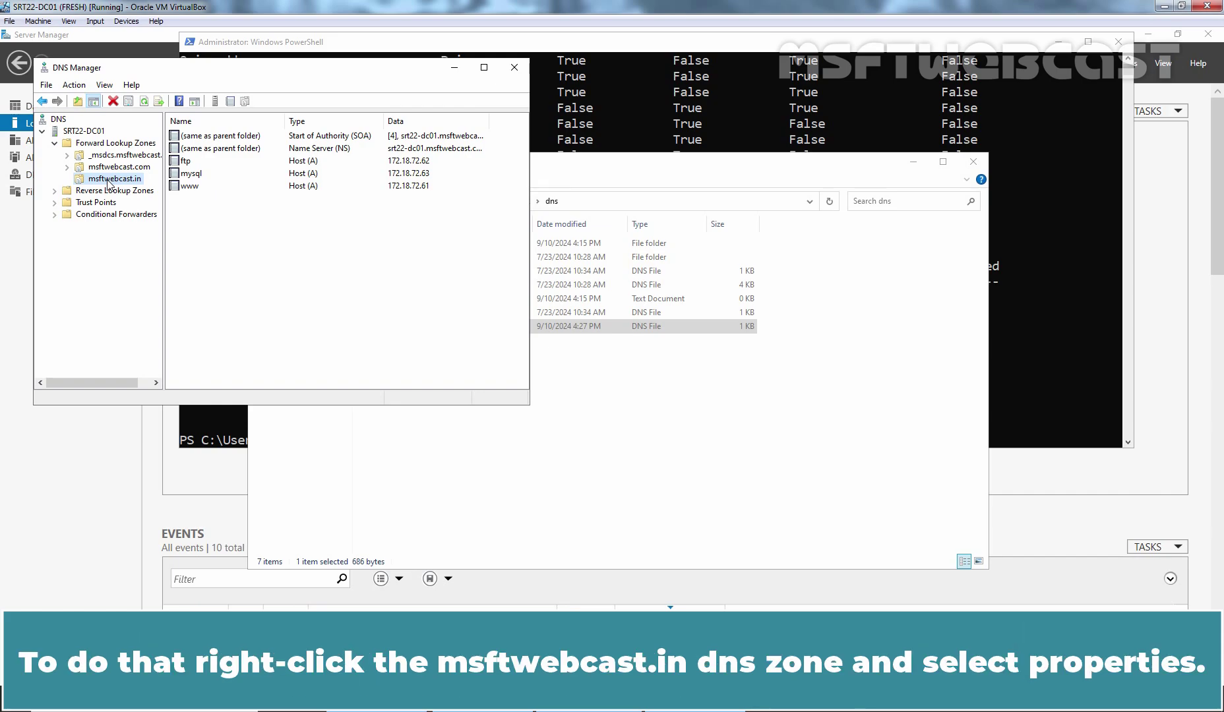
Change the msftwebcast.in zone type in Properties to store it in Active Directory
right_click(108, 182)
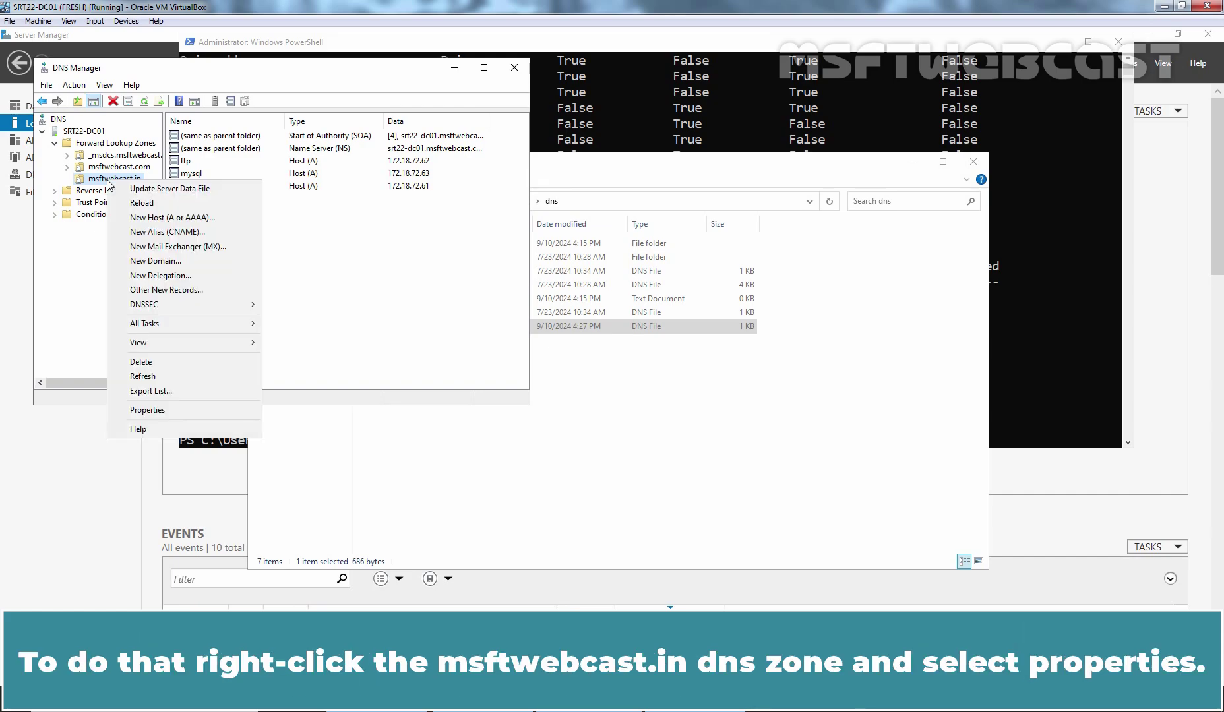
left_click(158, 409)
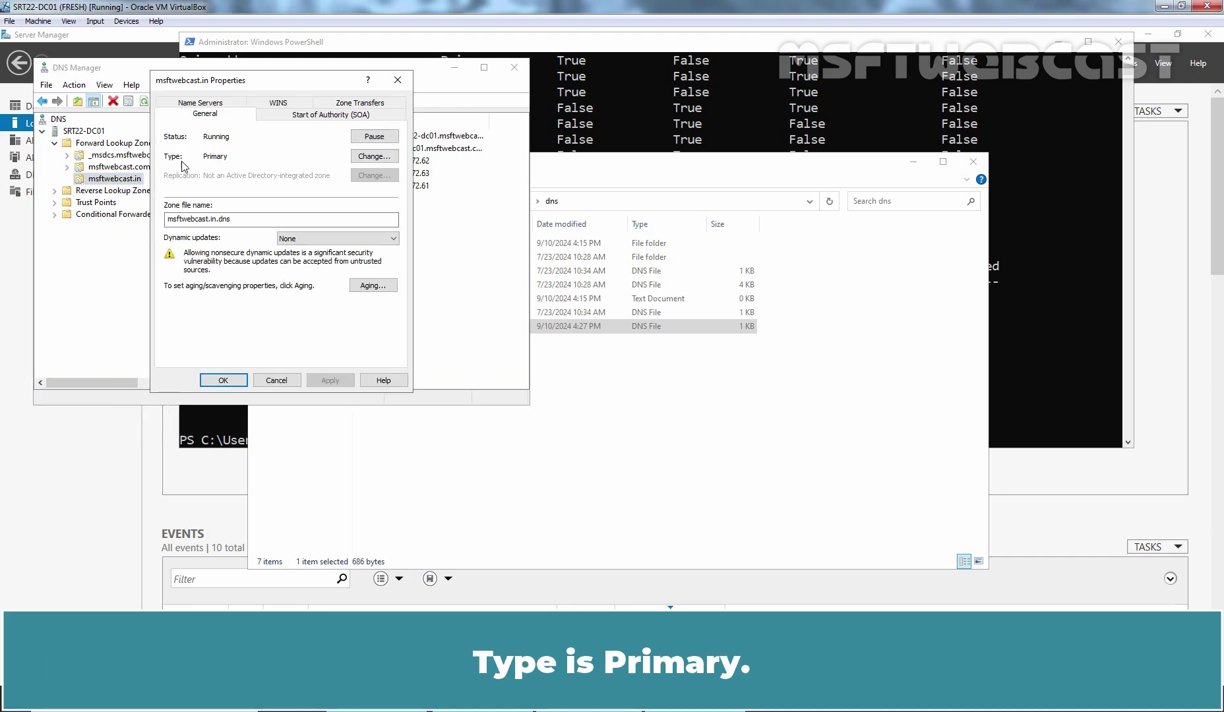
left_click(372, 156)
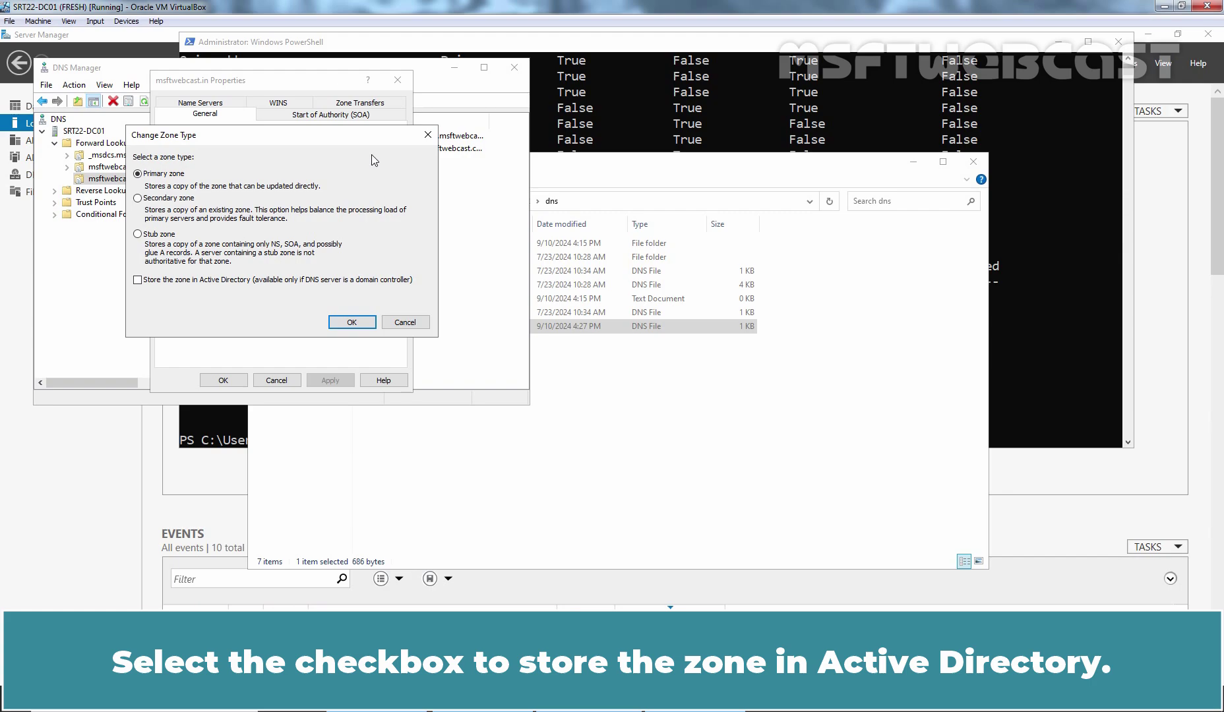
left_click(189, 280)
left_click(352, 322)
left_click(660, 412)
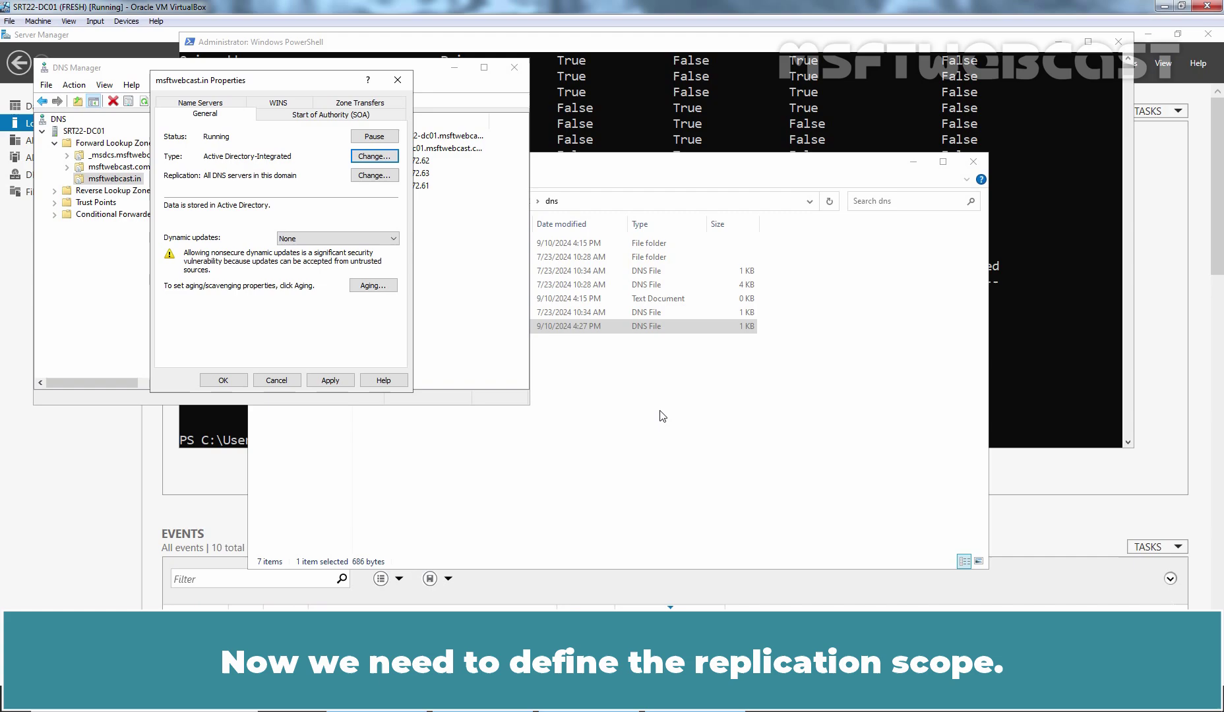
Set msftwebcast.in replication to all DNS servers on domain controllers in this domain
left_click(368, 176)
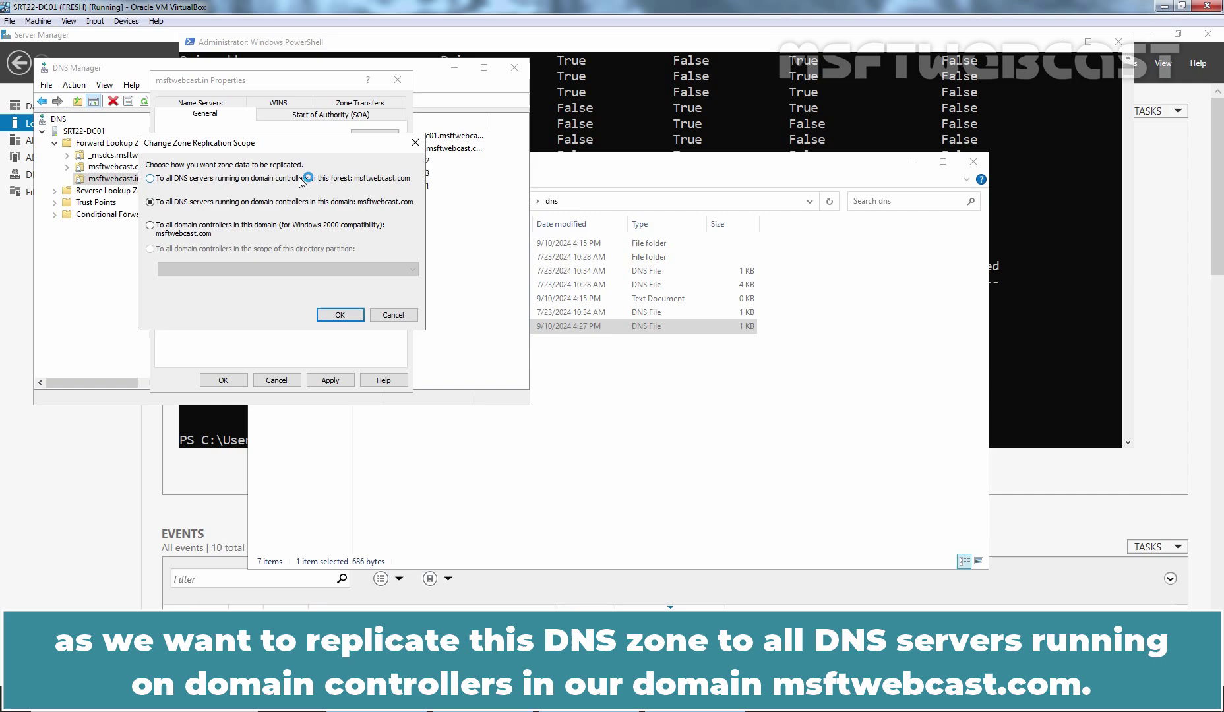
left_click(338, 316)
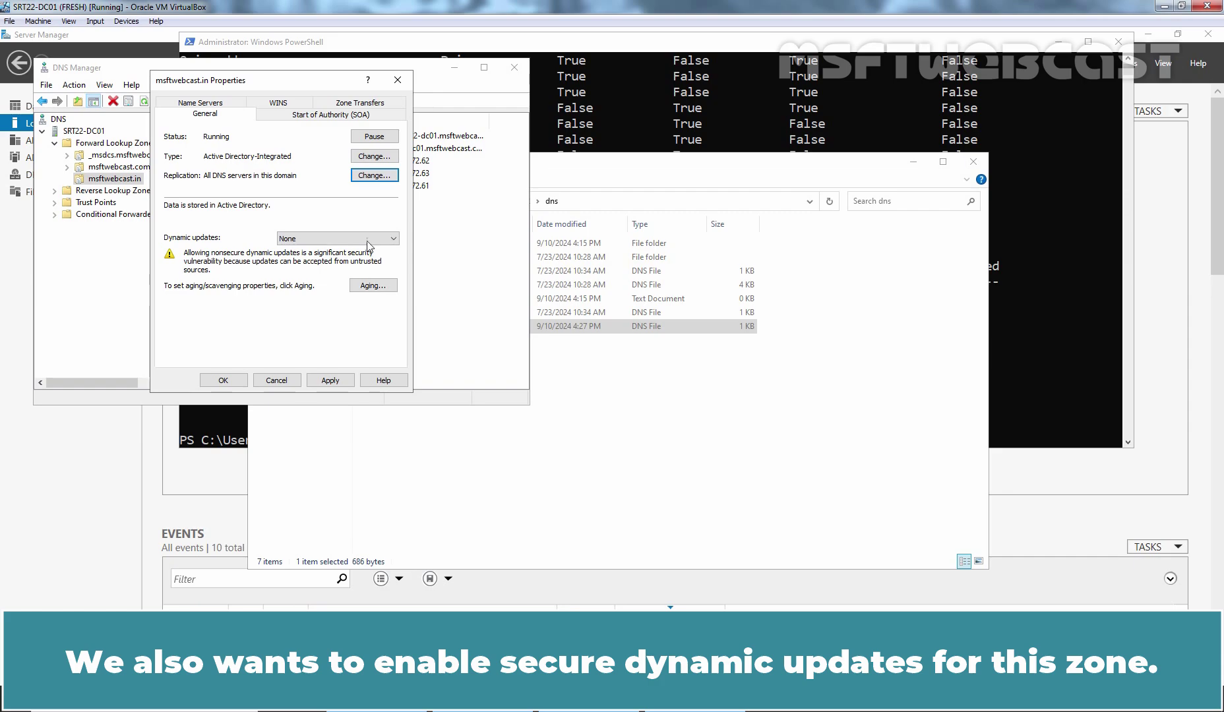
Set msftwebcast.in dynamic updates to Secure only and save the zone properties
left_click(343, 239)
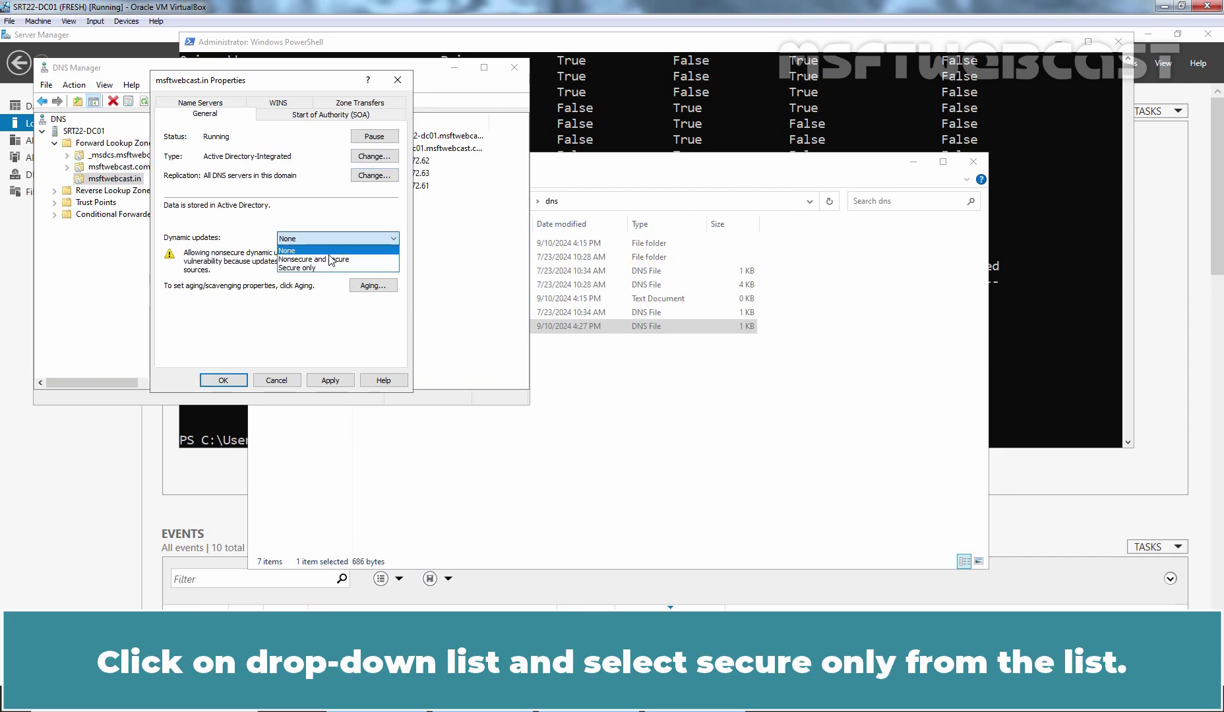
left_click(301, 269)
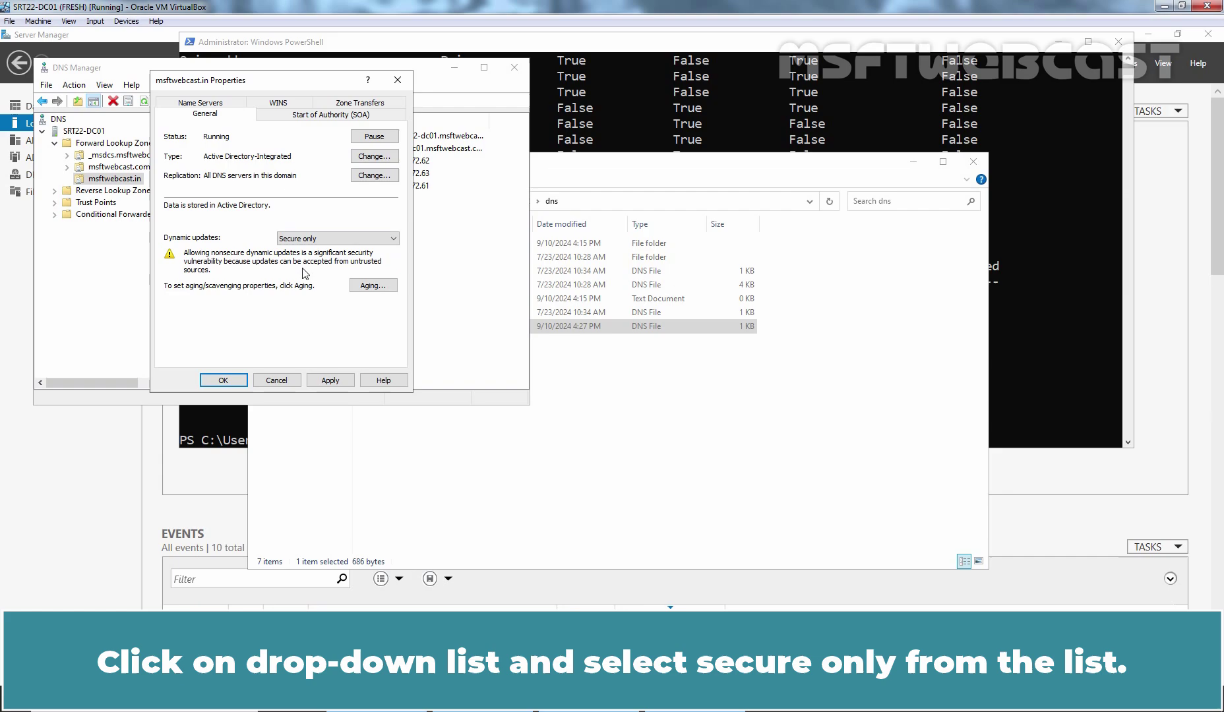
left_click(336, 379)
left_click(223, 380)
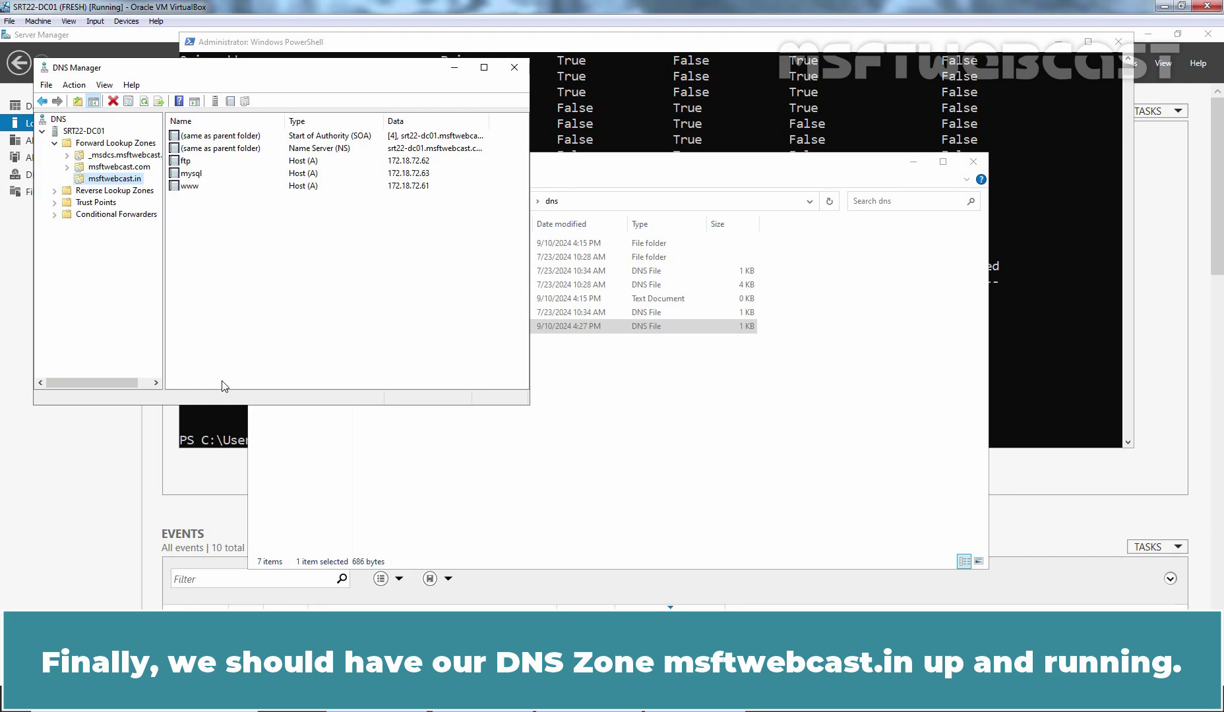
Show Forward Lookup Zones to confirm msftwebcast.in is Active Directory-Integrated Primary and running
left_click(95, 148)
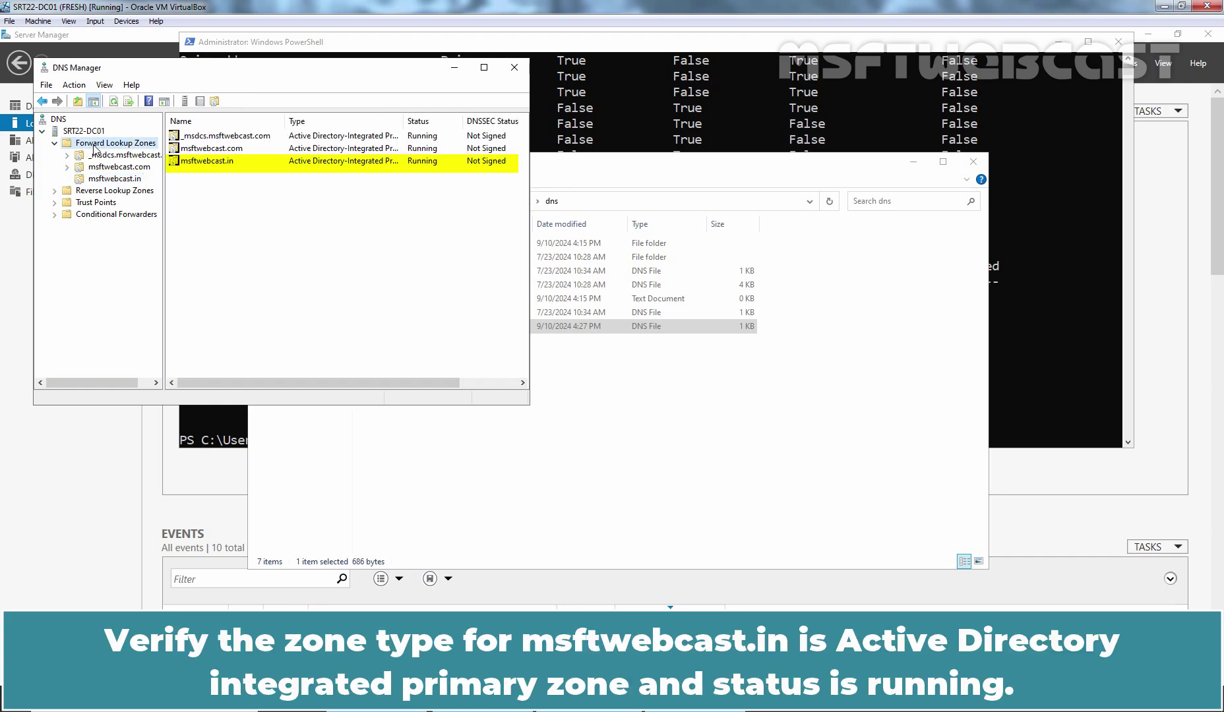